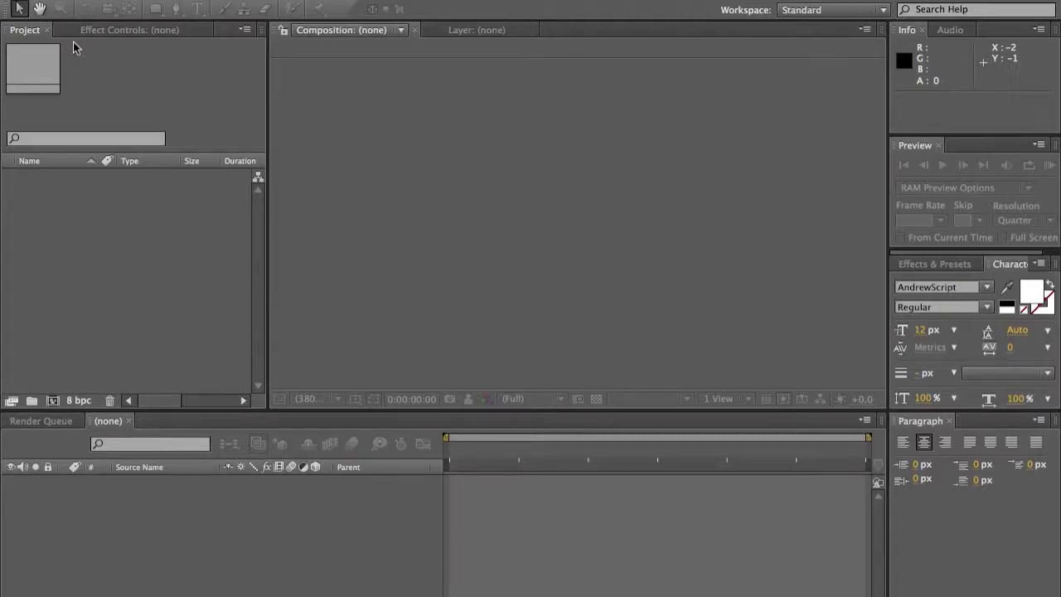
# Step: Create a new 960 x 540 composition at 29.97 fps with a duration of 0;00;15;28
pyautogui.click(270, 1)
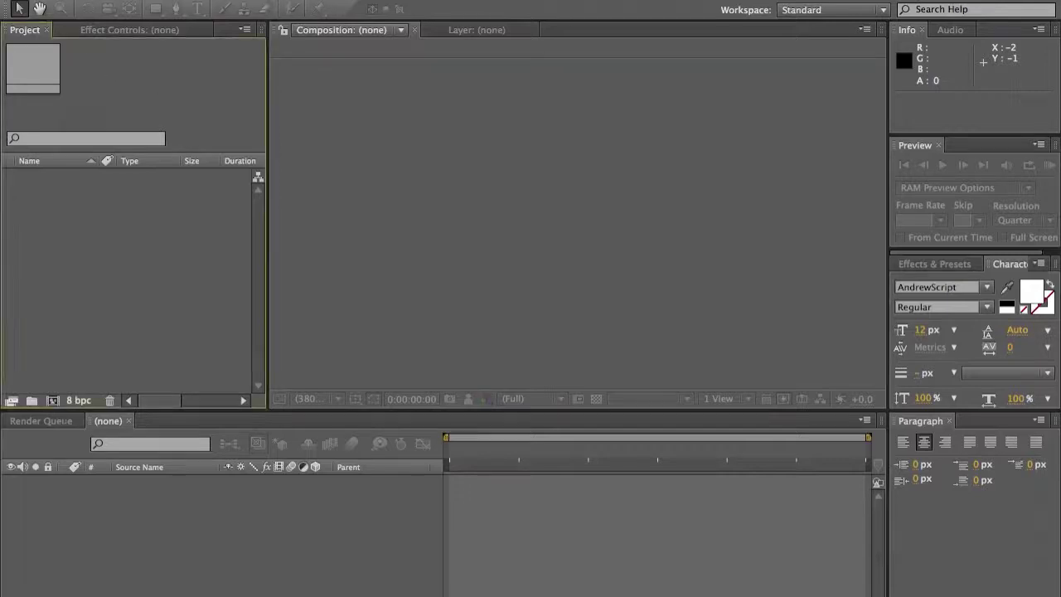
pyautogui.click(240, 2)
pyautogui.click(313, 3)
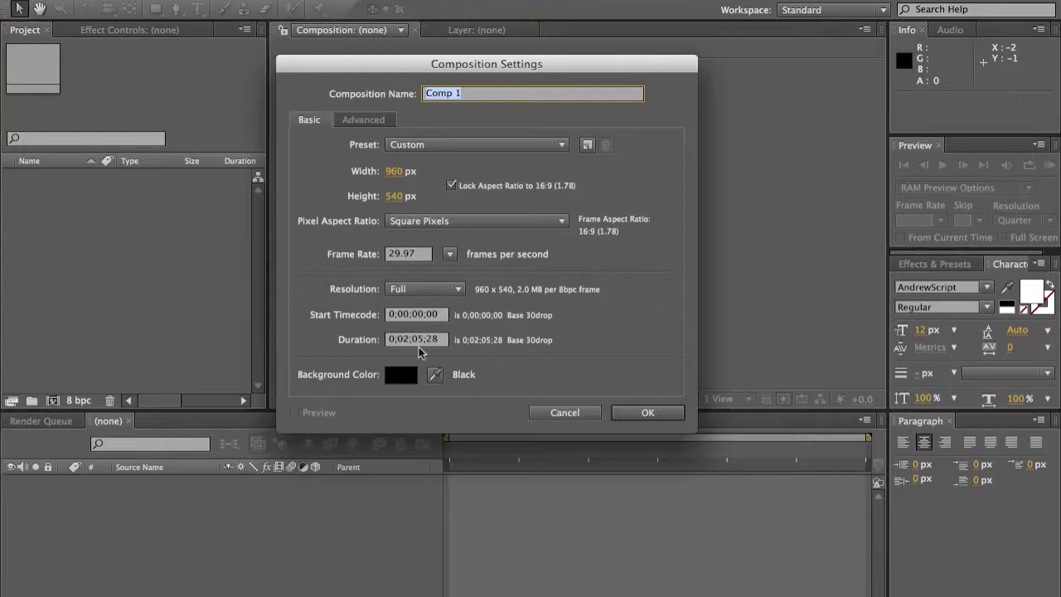
pyautogui.click(445, 339)
pyautogui.click(411, 339)
pyautogui.press('BackSpace')
pyautogui.write('0')
pyautogui.click(417, 339)
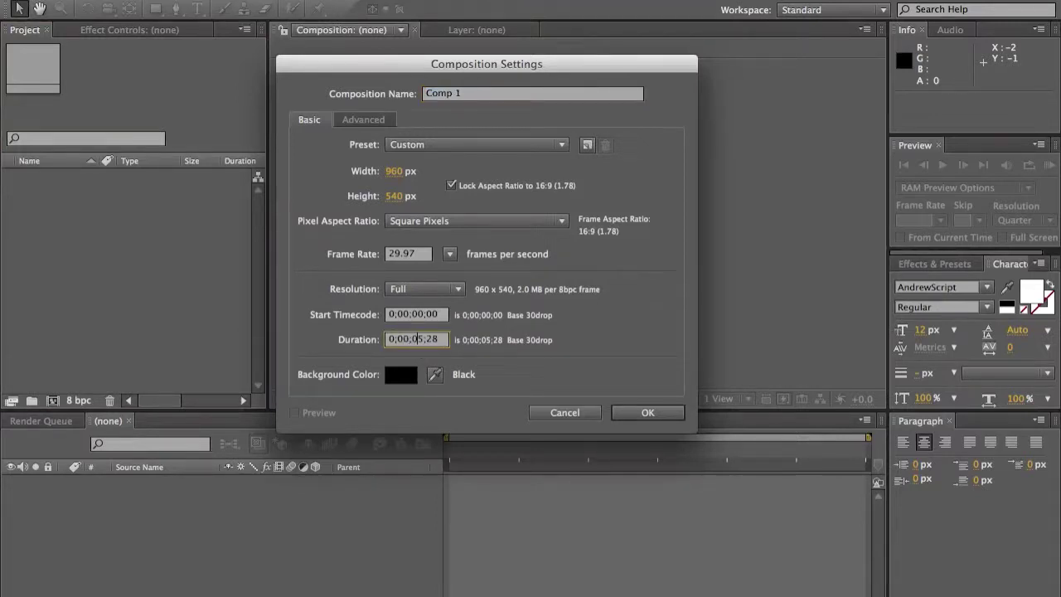
pyautogui.press('BackSpace')
pyautogui.write('1')
pyautogui.click(648, 413)
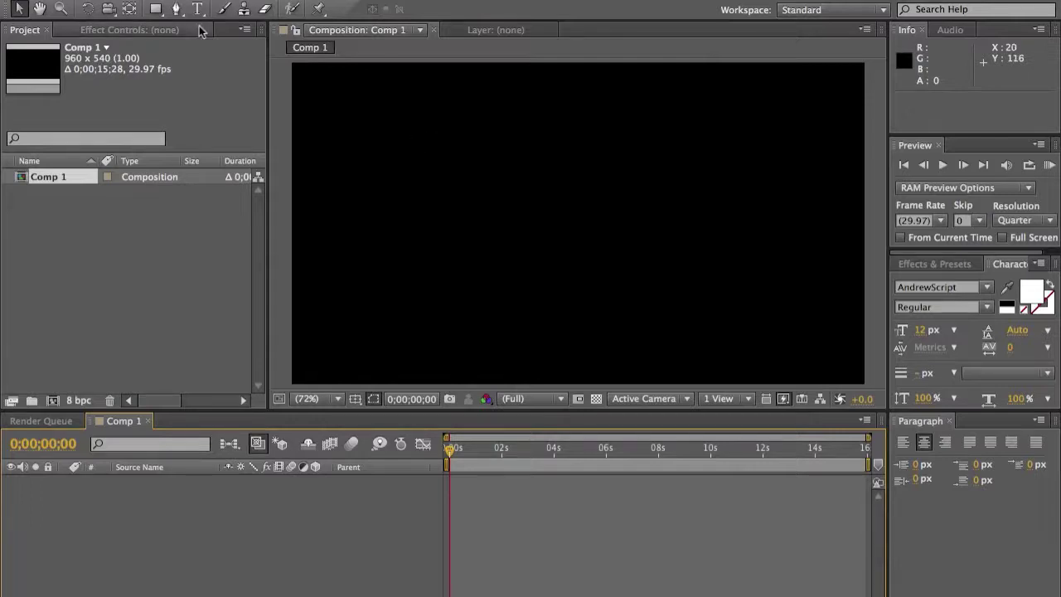
# Step: Add a text layer reading "YourApplePlace.com" in the upper middle of the composition
pyautogui.hotkey('ctrl', 't')
pyautogui.click(499, 172)
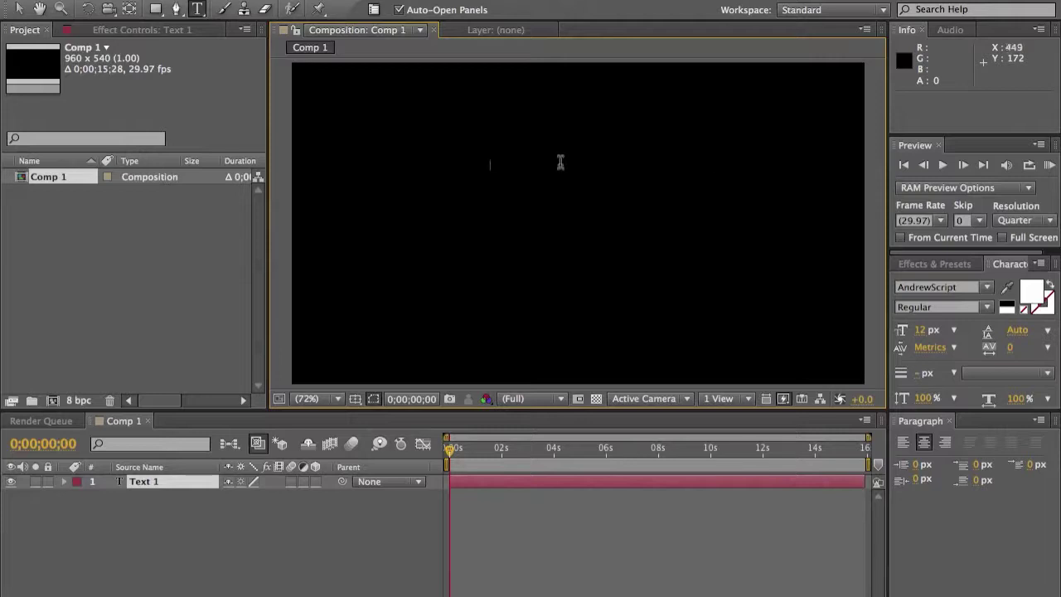
pyautogui.write('Your Apple')
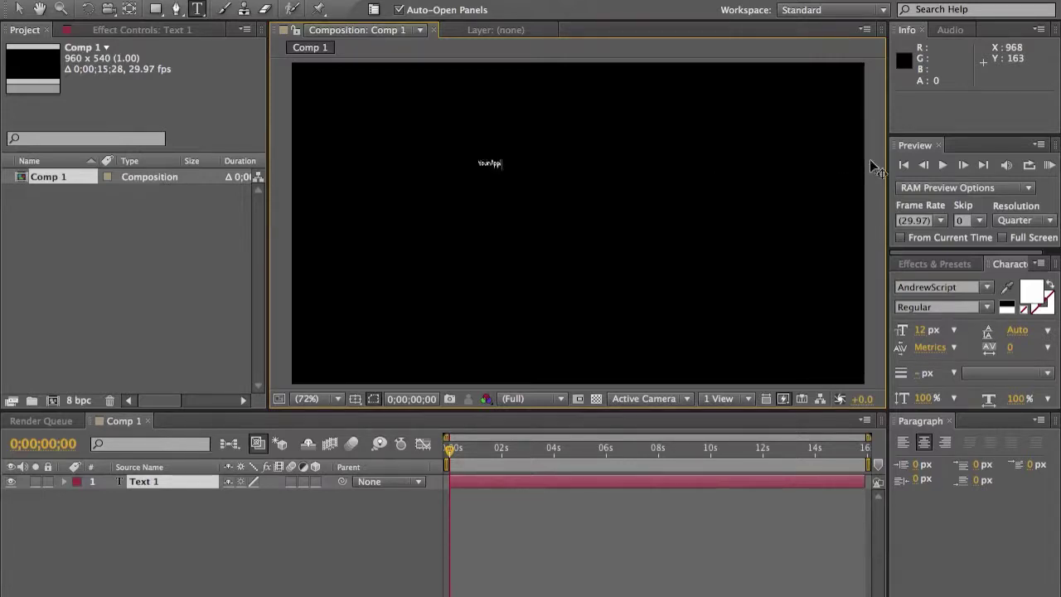
pyautogui.write(' ID Pl')
pyautogui.write('ace.com')
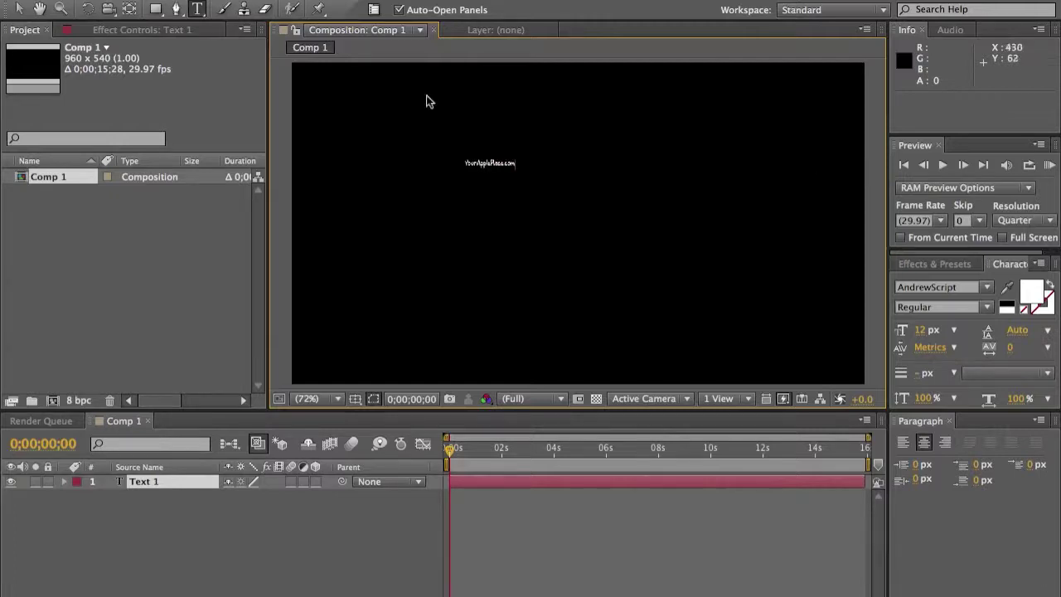
# Step: Scale the title proportionally to about 894% and move it to about 491, 253 in the composition
pyautogui.click(18, 8)
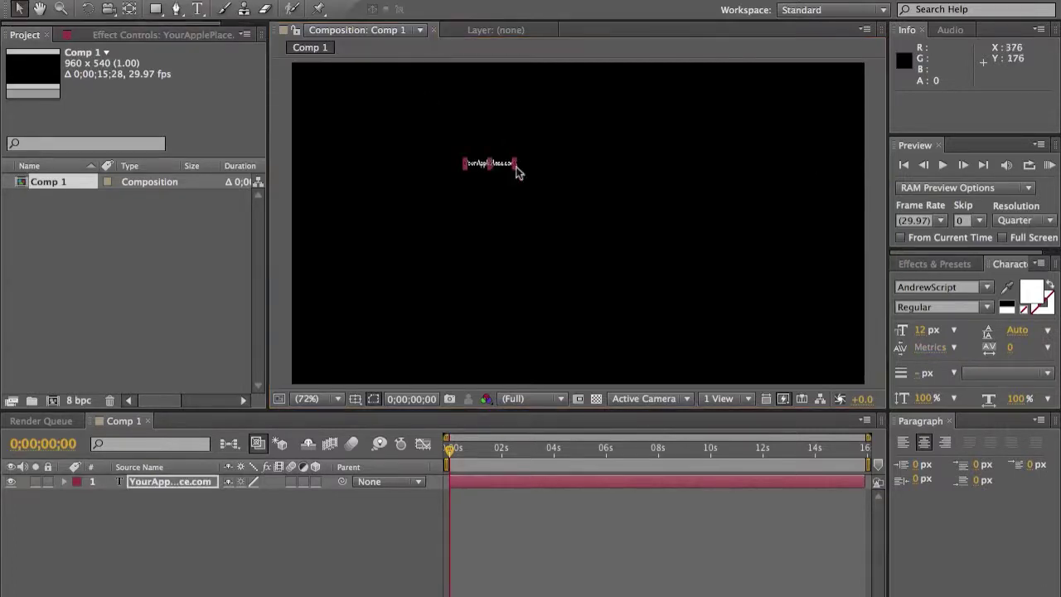
pyautogui.moveTo(515, 170); pyautogui.dragTo(622, 217)
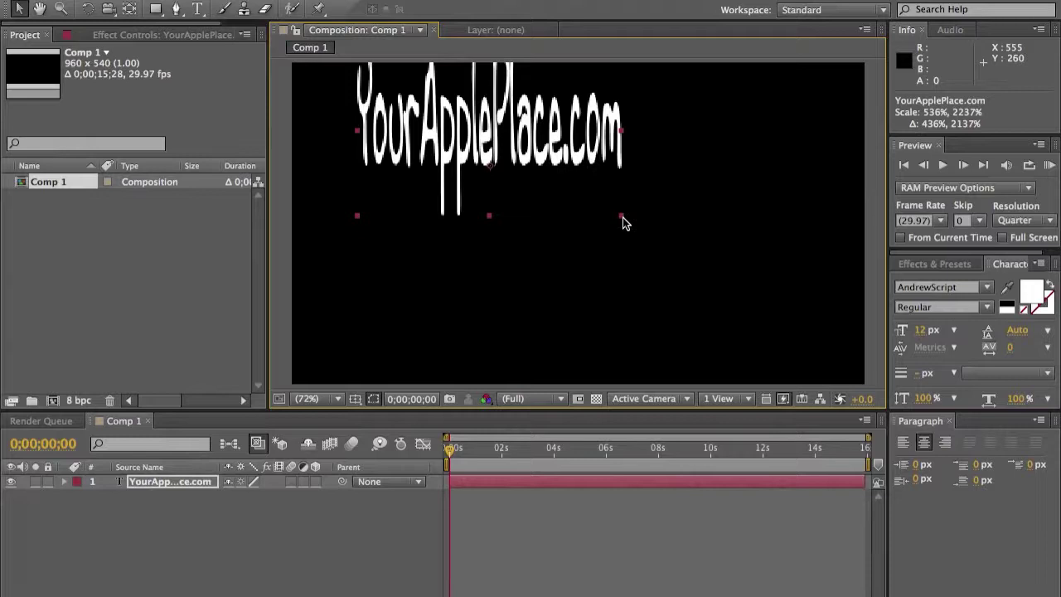
pyautogui.moveTo(623, 222); pyautogui.dragTo(711, 256)
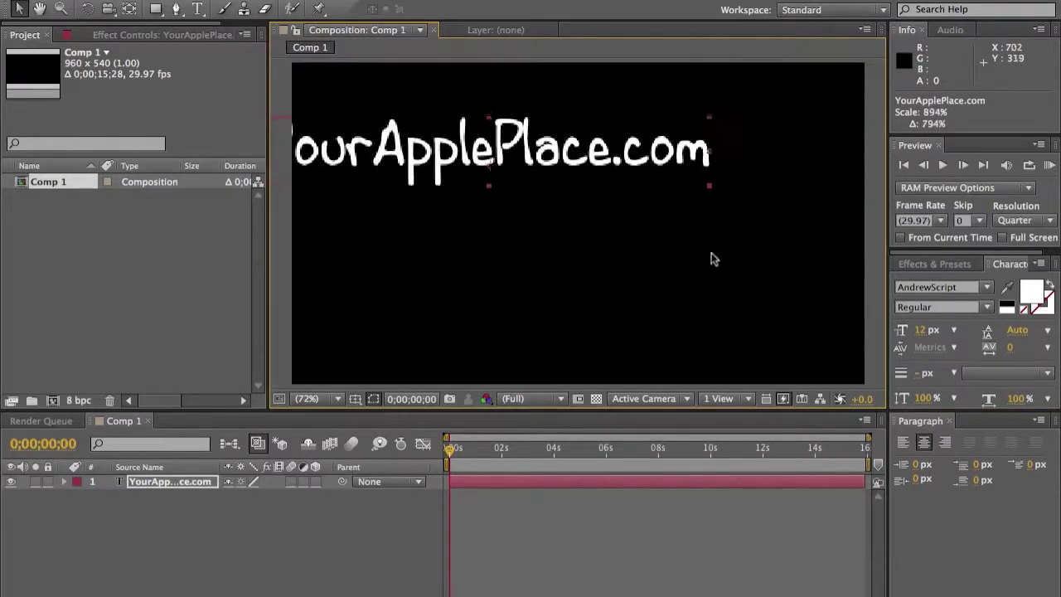
pyautogui.moveTo(616, 148); pyautogui.dragTo(710, 197)
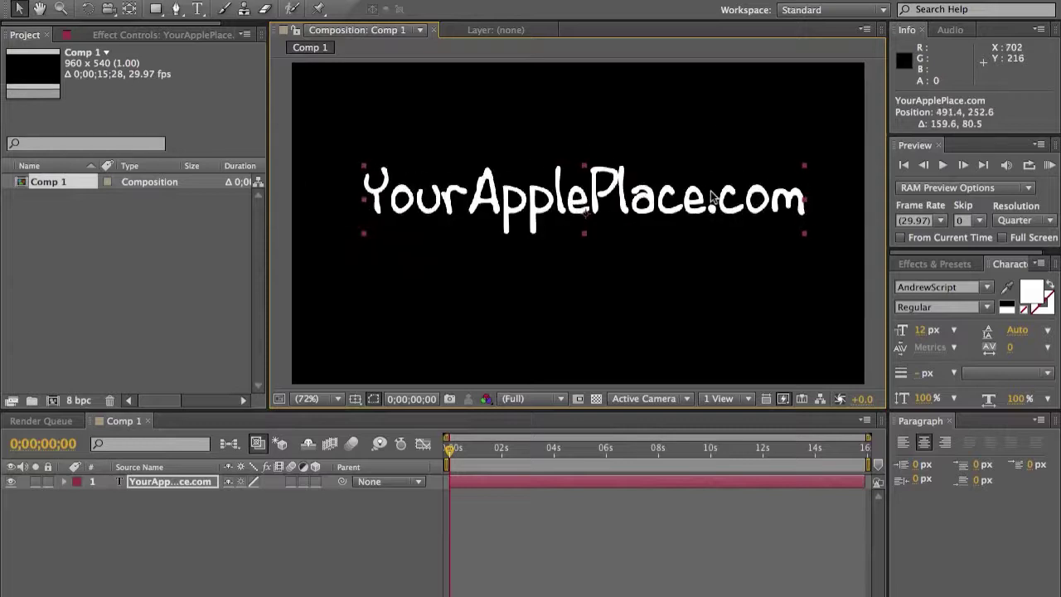
# Step: Select the whole title text, try the GeosansLight font, and set the font to Museo Sans 300
pyautogui.press('t')
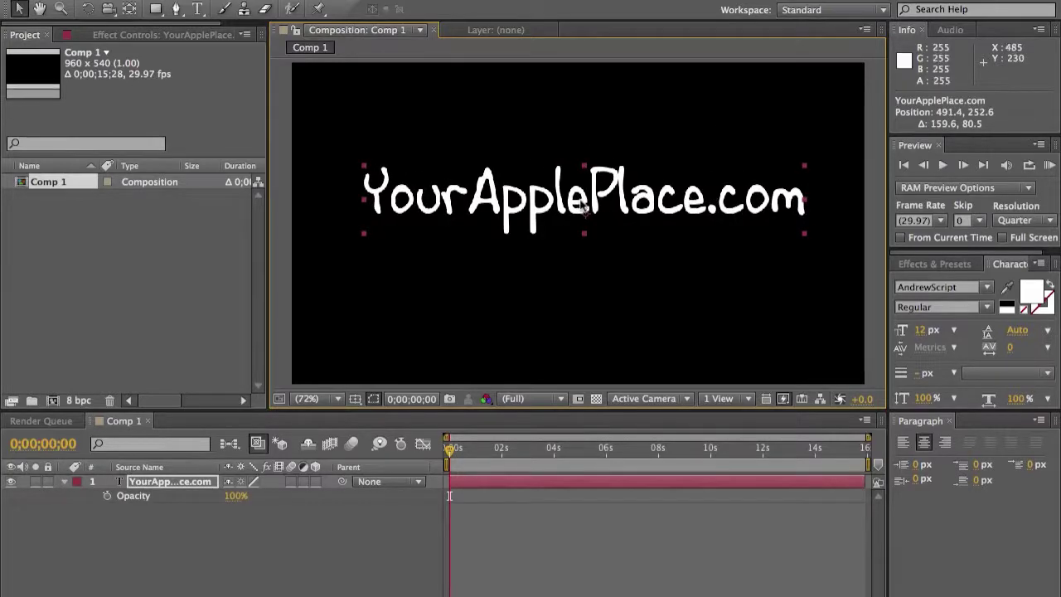
pyautogui.click(198, 10)
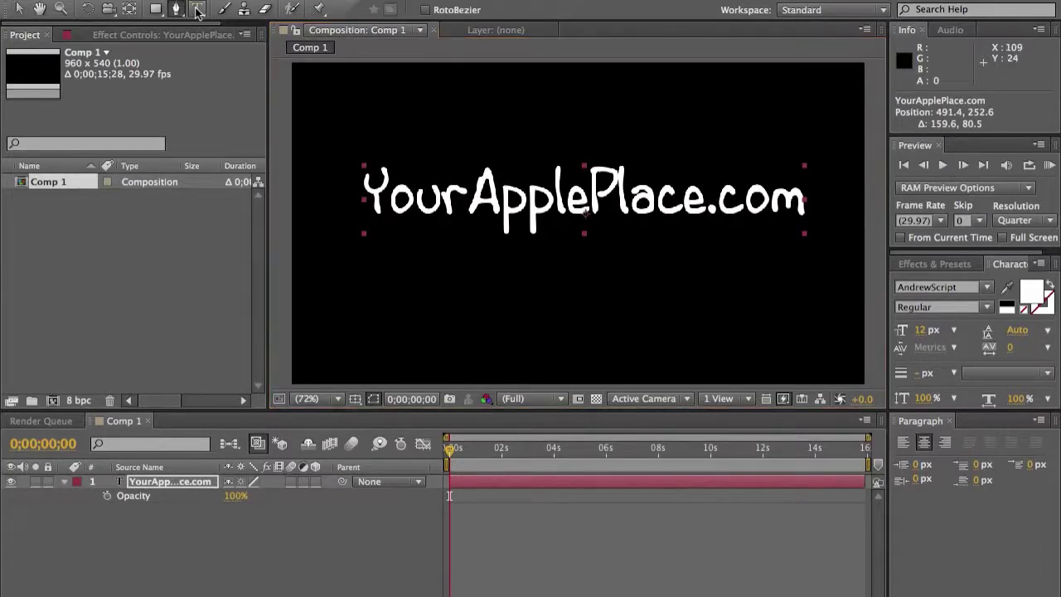
pyautogui.tripleClick(538, 197)
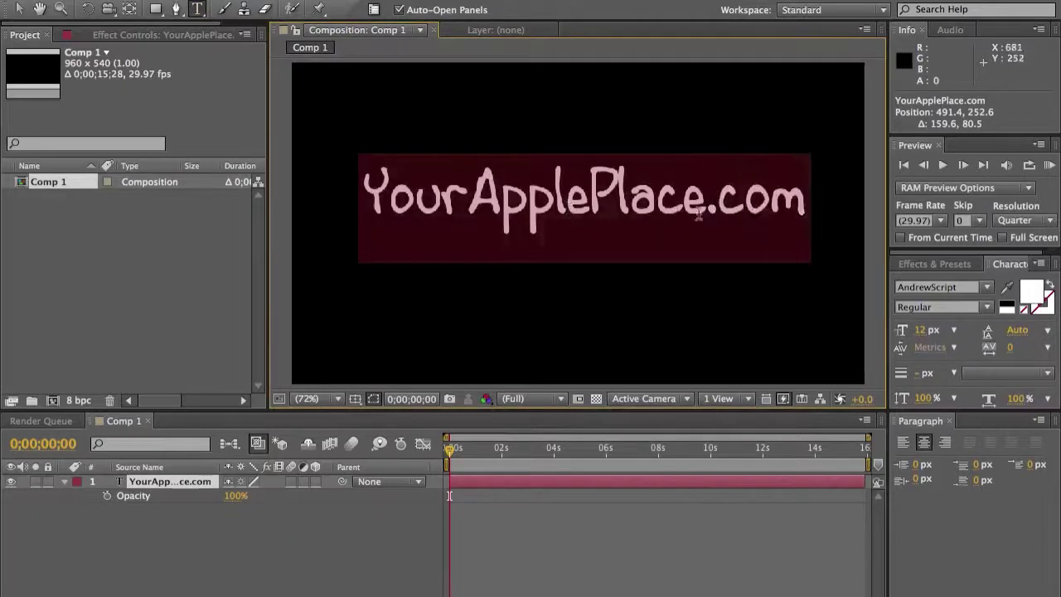
pyautogui.click(935, 287)
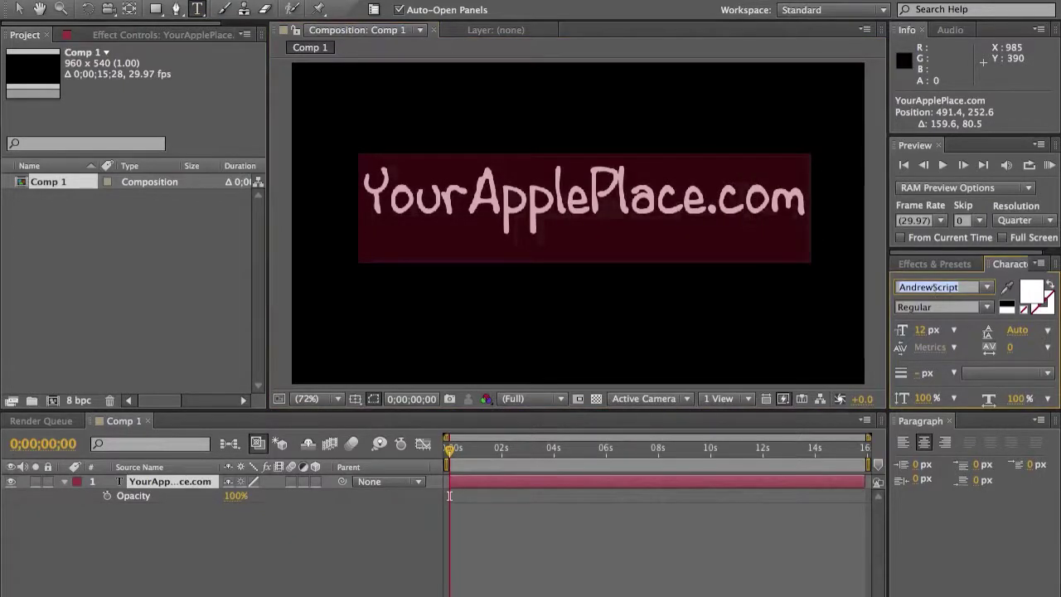
pyautogui.write('GeosansLight')
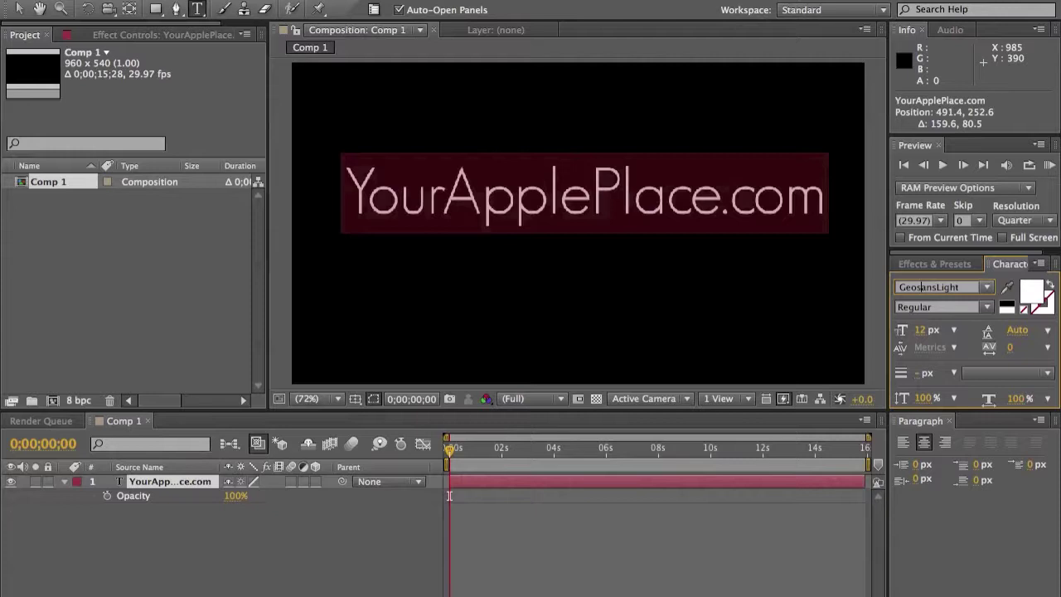
pyautogui.click(986, 308)
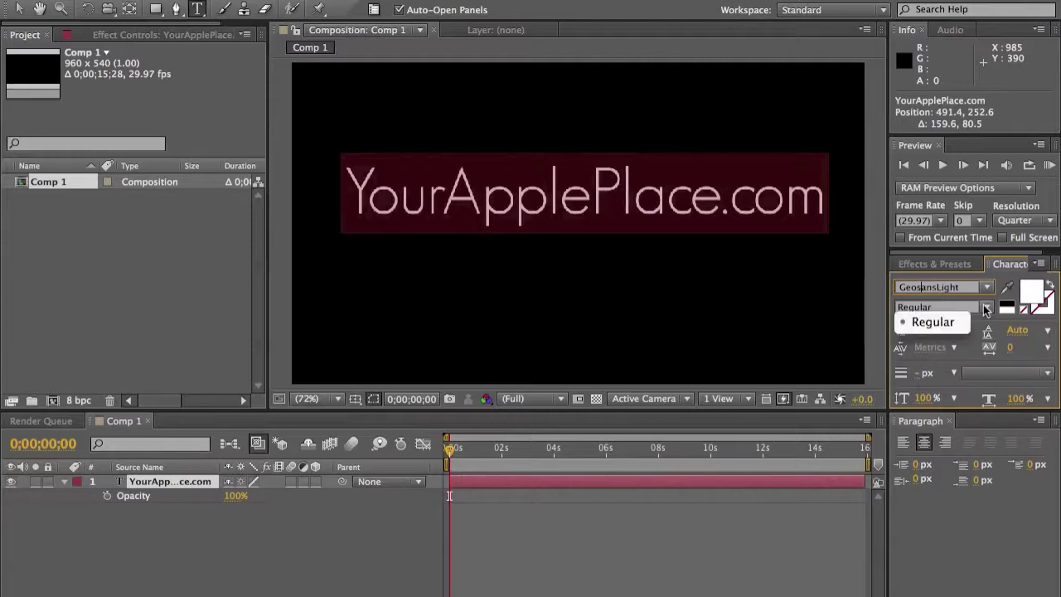
pyautogui.click(987, 309)
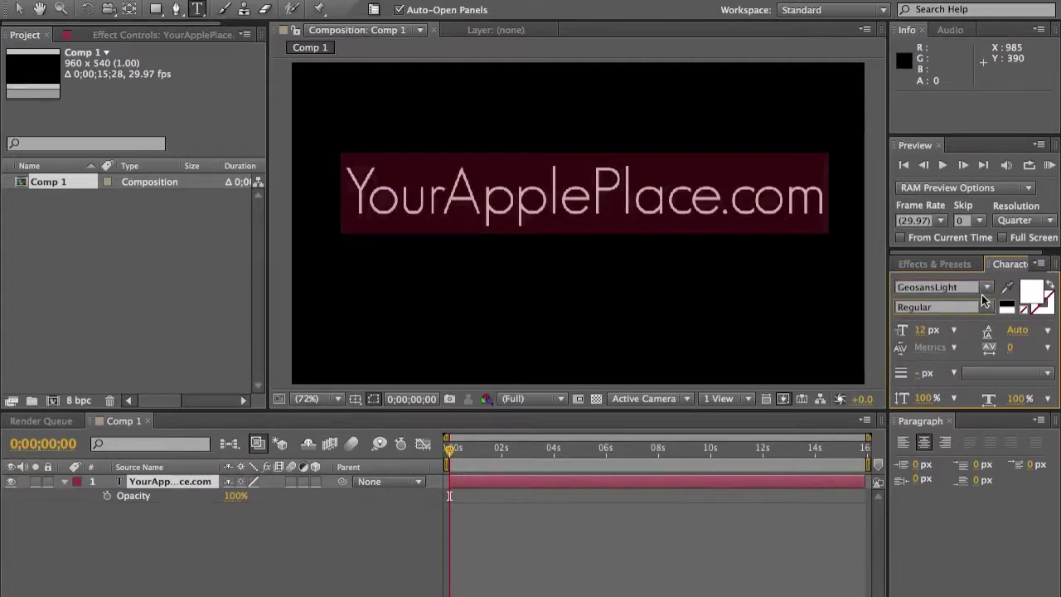
pyautogui.click(962, 287)
pyautogui.write('Museo')
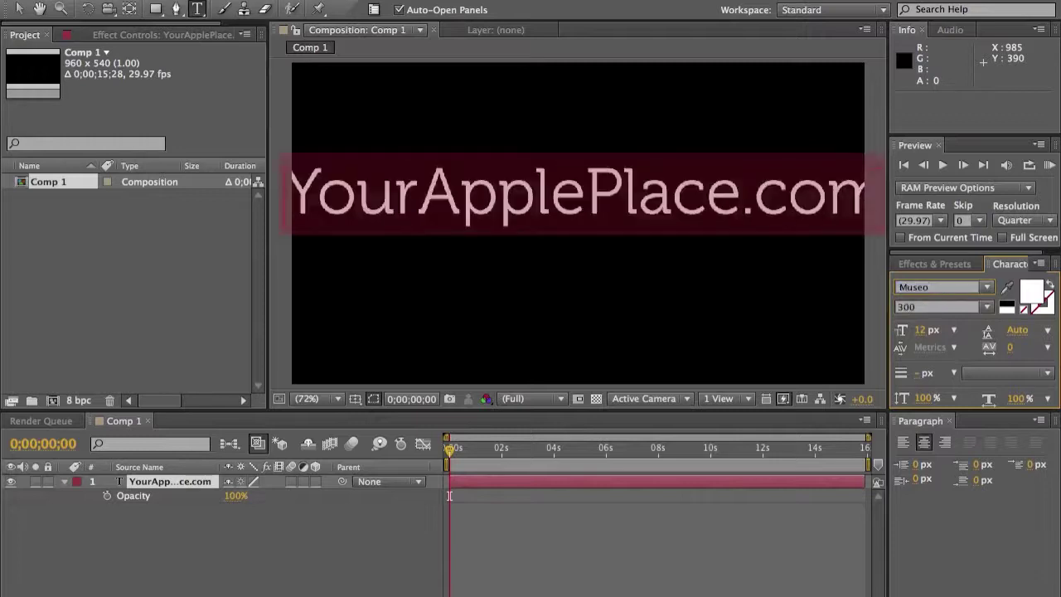
pyautogui.write(' Sans')
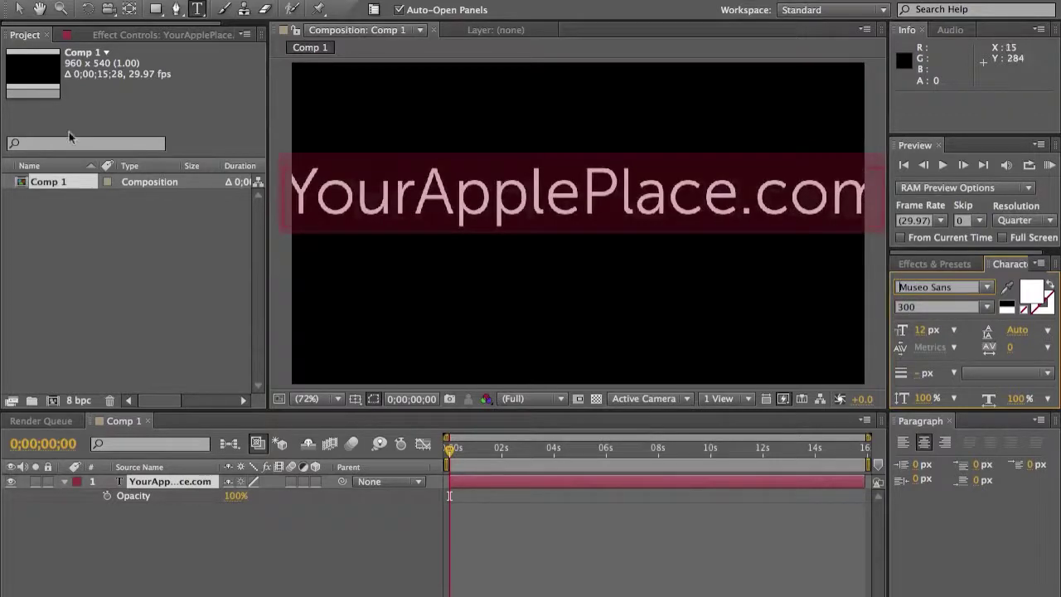
# Step: Scale the title down so it fits inside the frame and reposition it at about 486, 258
pyautogui.click(19, 9)
pyautogui.moveTo(625, 205); pyautogui.dragTo(633, 206)
pyautogui.moveTo(826, 224); pyautogui.dragTo(798, 223)
pyautogui.moveTo(677, 194); pyautogui.dragTo(724, 207)
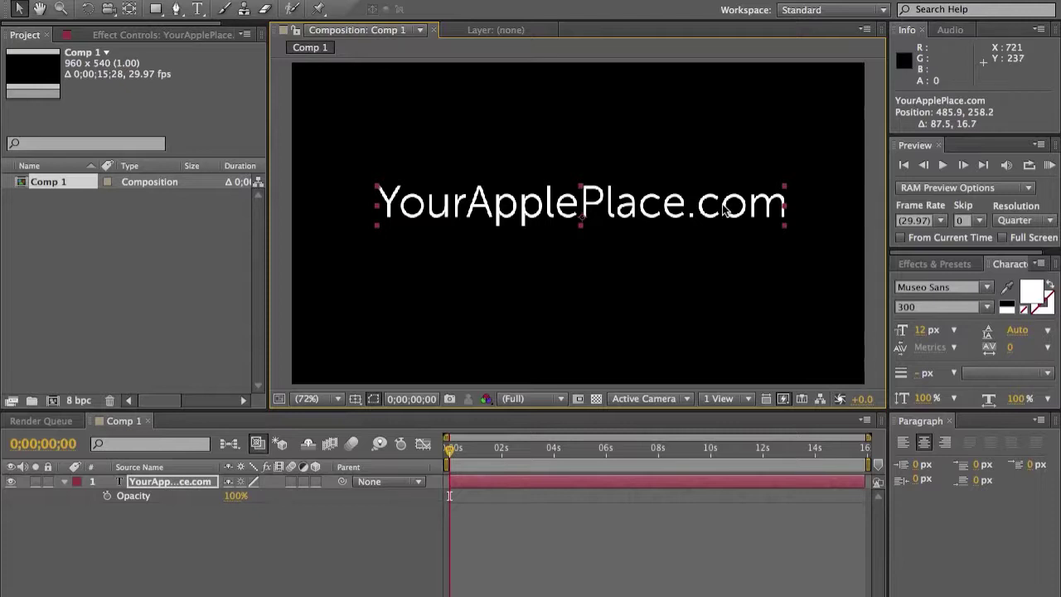
# Step: Make the title a 3D layer and nudge it to about 488.6, 258.2, -4.2 with its axis handles
pyautogui.click(64, 482)
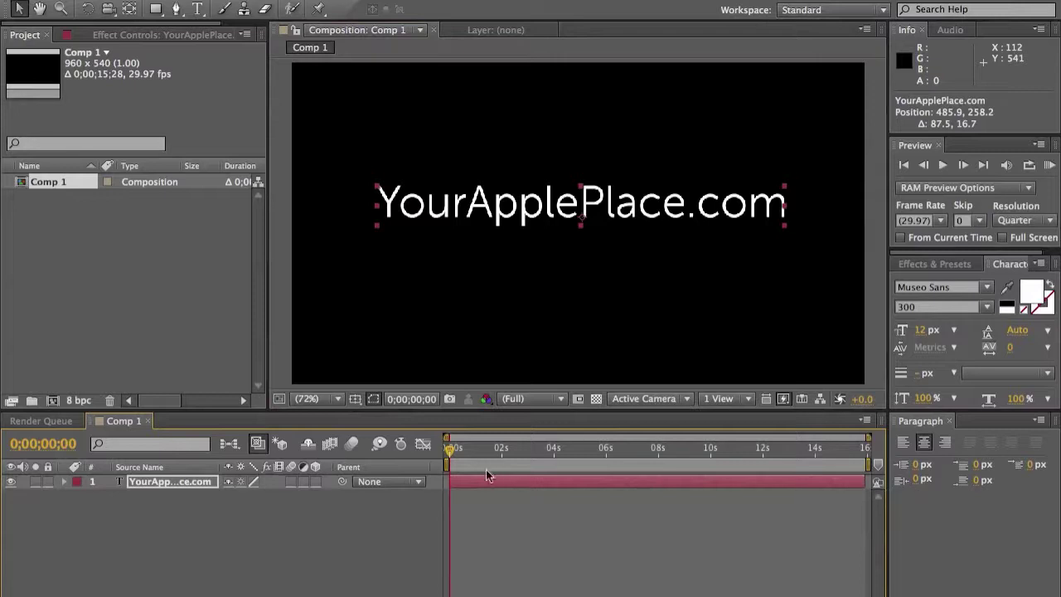
pyautogui.click(315, 482)
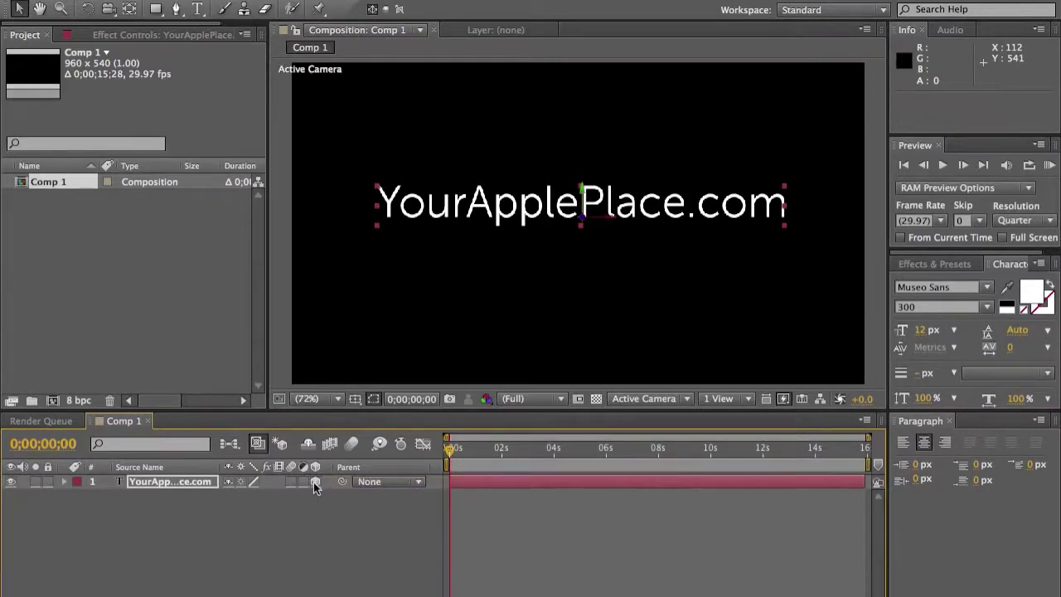
pyautogui.moveTo(586, 230); pyautogui.dragTo(610, 227)
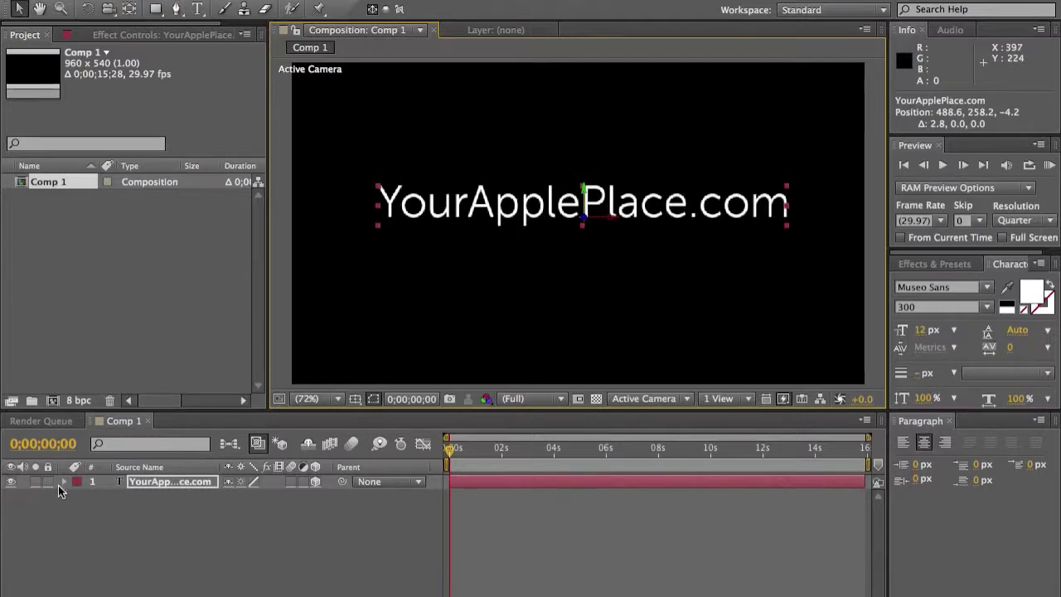
# Step: Try out the title layer's Y Rotation and reset it to 0°
pyautogui.click(190, 509)
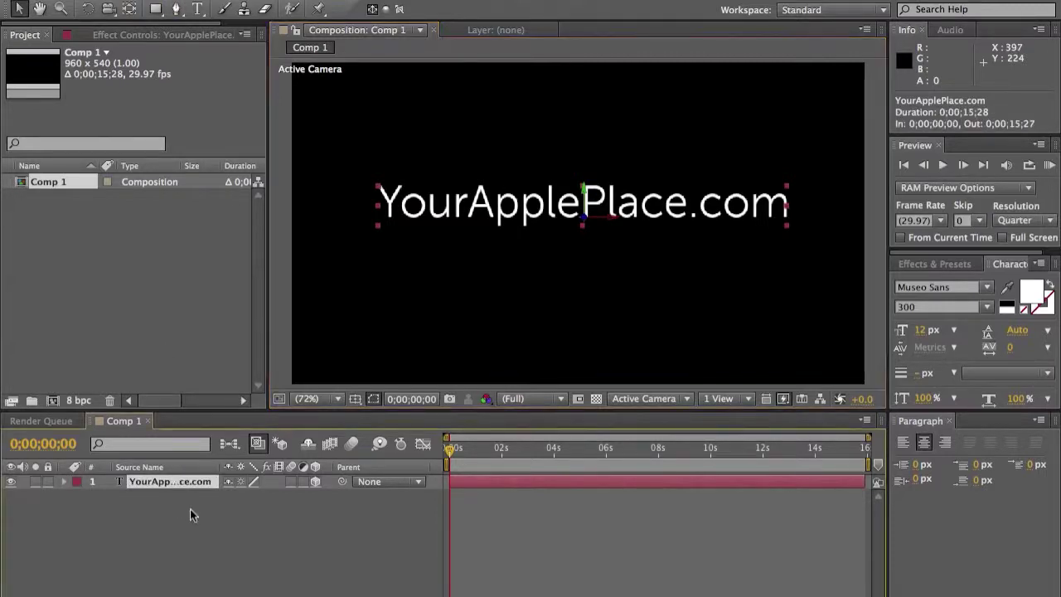
pyautogui.press('r')
pyautogui.moveTo(229, 524)
pyautogui.mouseDown()
pyautogui.moveTo(188, 524)
pyautogui.moveTo(248, 525)
pyautogui.mouseUp()
pyautogui.click(253, 525)
pyautogui.write('0')
pyautogui.click(251, 510)
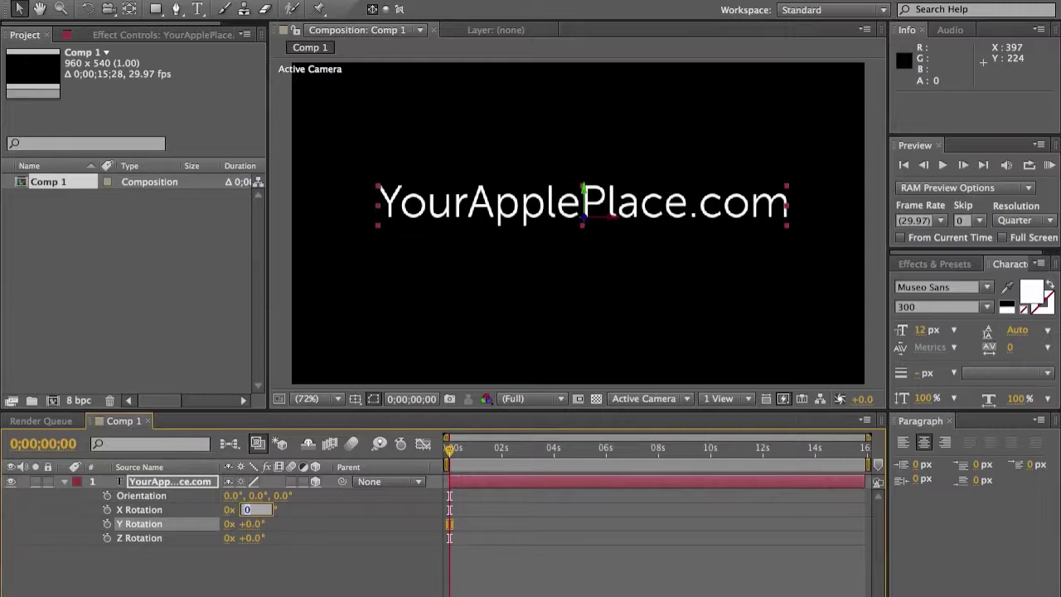
pyautogui.press('Return')
# Step: Try flipping the title with an X Rotation of about -174° and reset it to 0°
pyautogui.moveTo(251, 510); pyautogui.dragTo(107, 508)
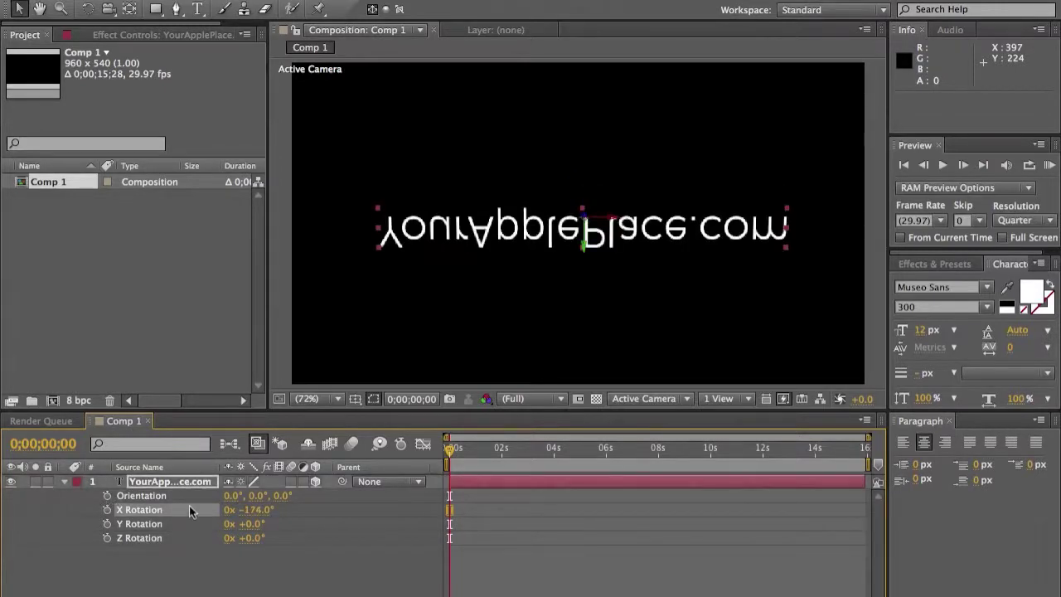
pyautogui.click(257, 514)
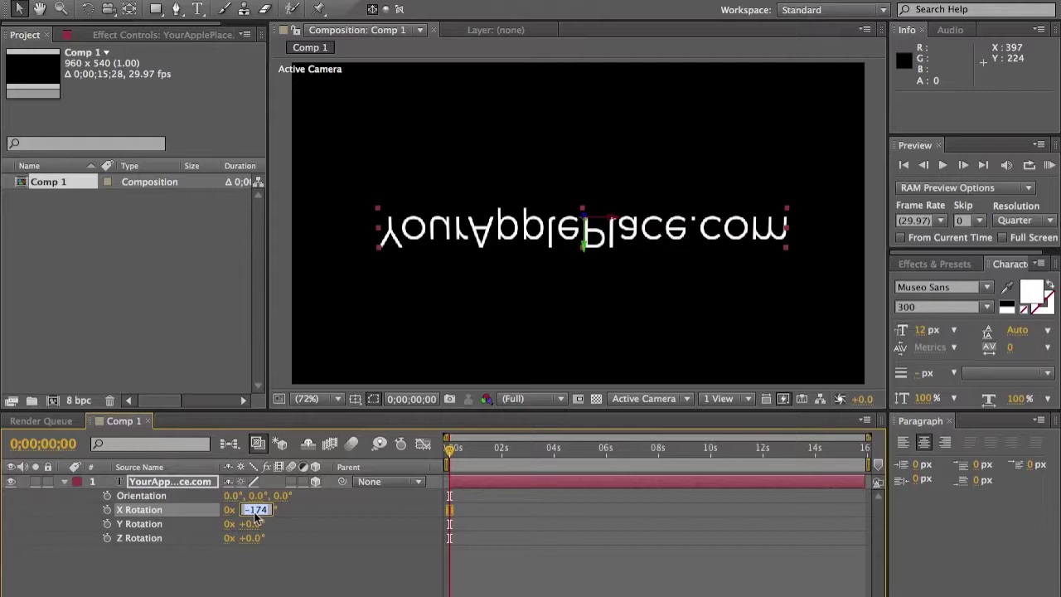
pyautogui.write('0')
pyautogui.press('Return')
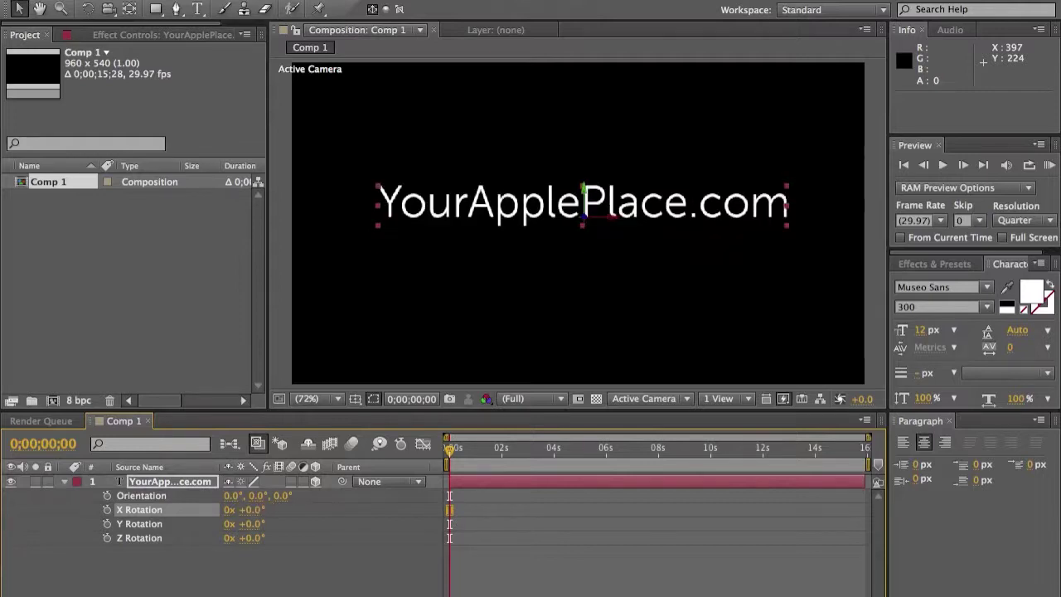
pyautogui.click(64, 482)
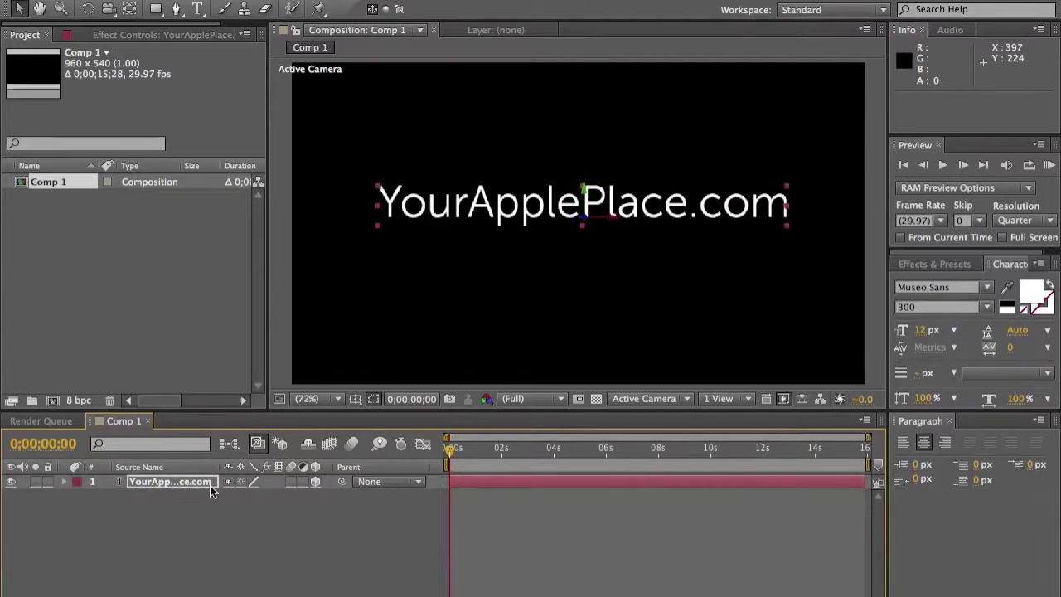
# Step: Try lowering the title layer's Opacity and bring it back to 100%
pyautogui.press('t')
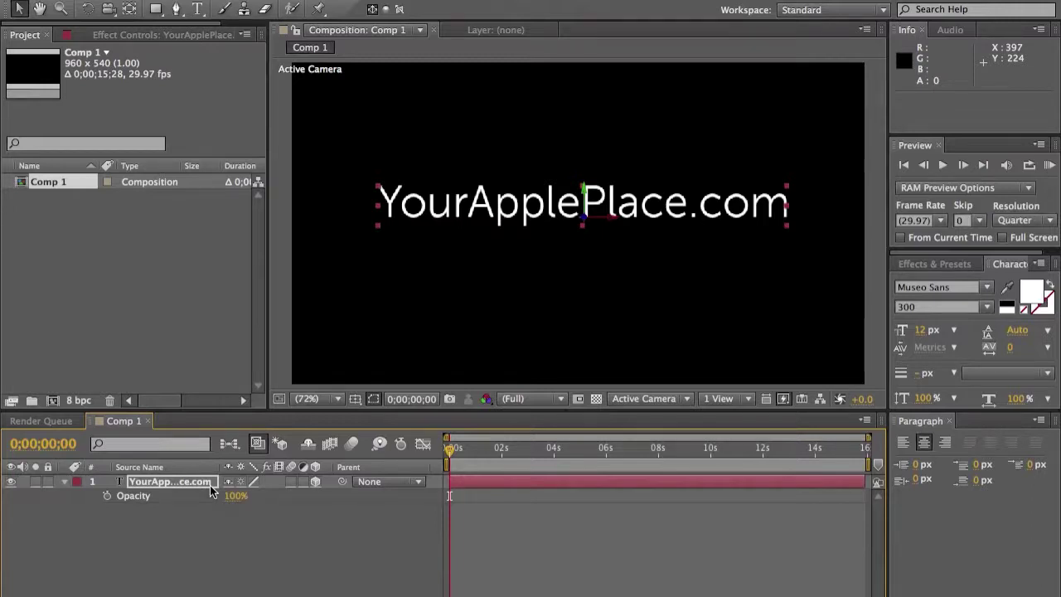
pyautogui.moveTo(235, 496); pyautogui.dragTo(294, 505)
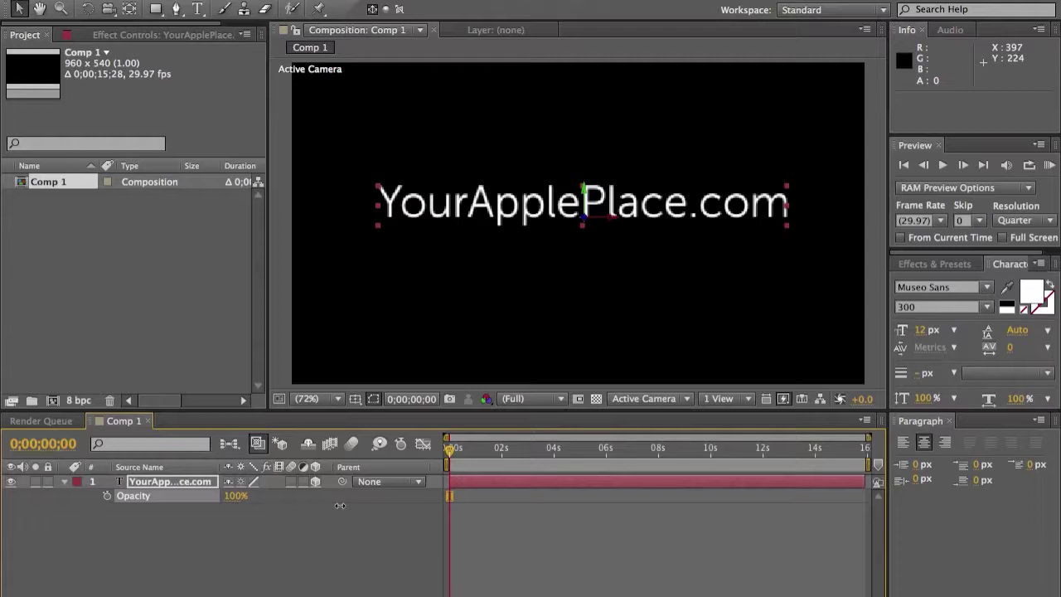
pyautogui.click(66, 482)
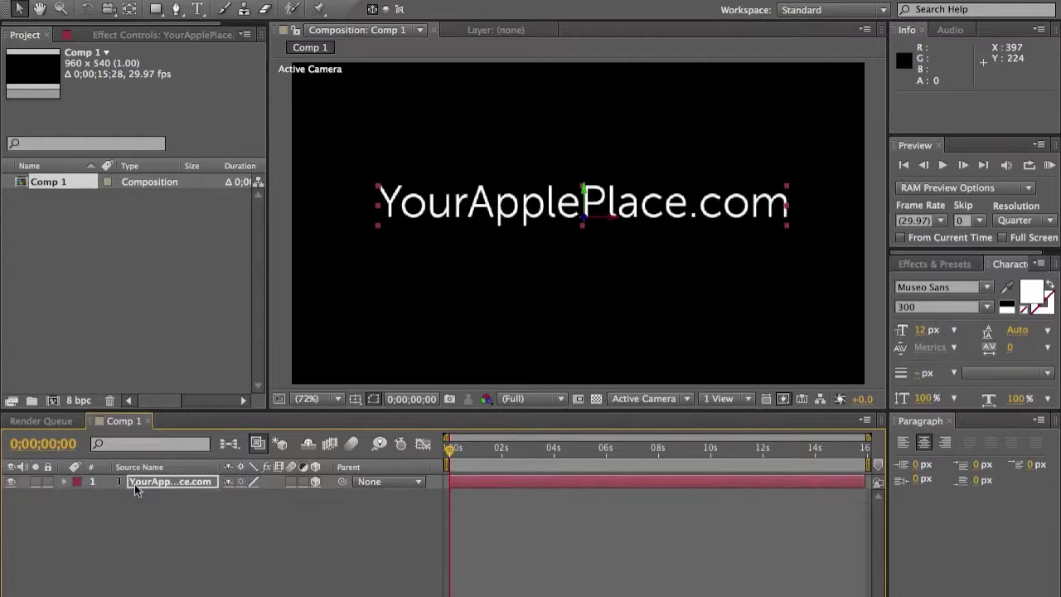
# Step: Shift the title layer horizontally to an X Position of about 483.6
pyautogui.press('p')
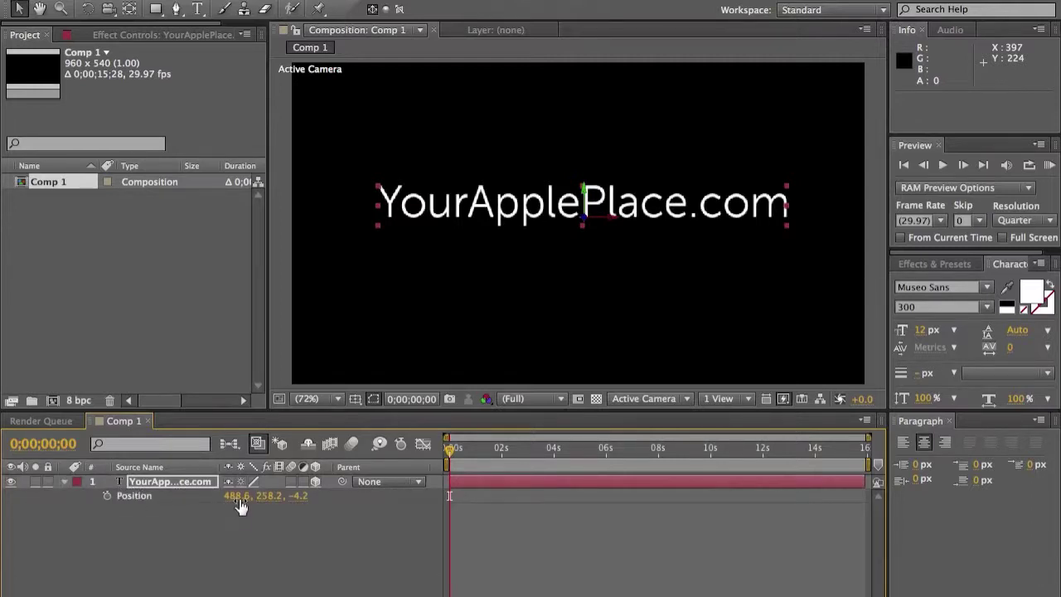
pyautogui.moveTo(237, 496)
pyautogui.mouseDown()
pyautogui.moveTo(228, 498)
pyautogui.moveTo(239, 501)
pyautogui.mouseUp()
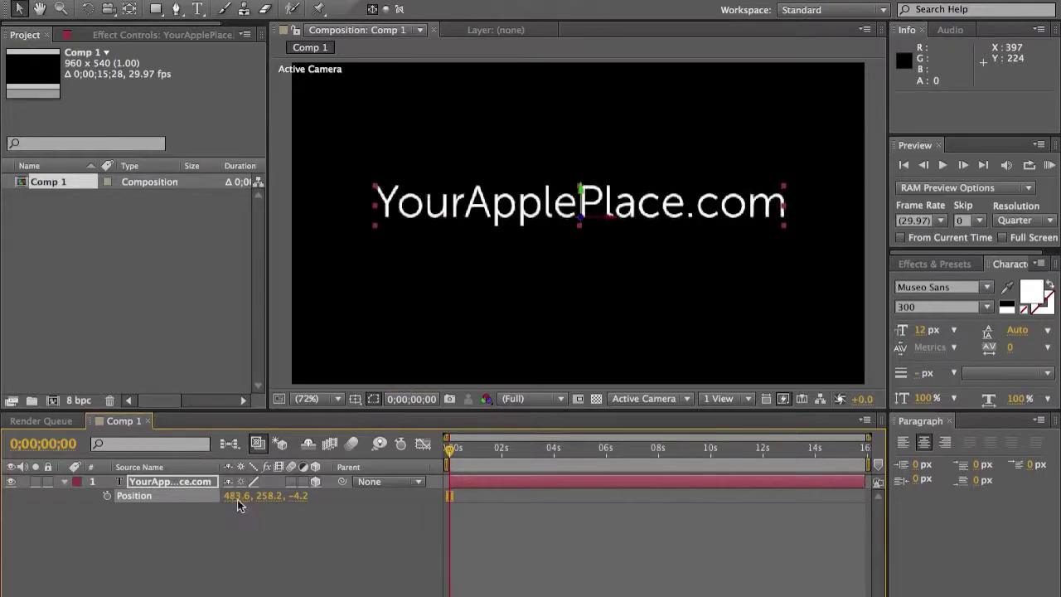
# Step: Collapse the title layer's properties, deselect it and bring up the Effects & Presets list
pyautogui.click(63, 482)
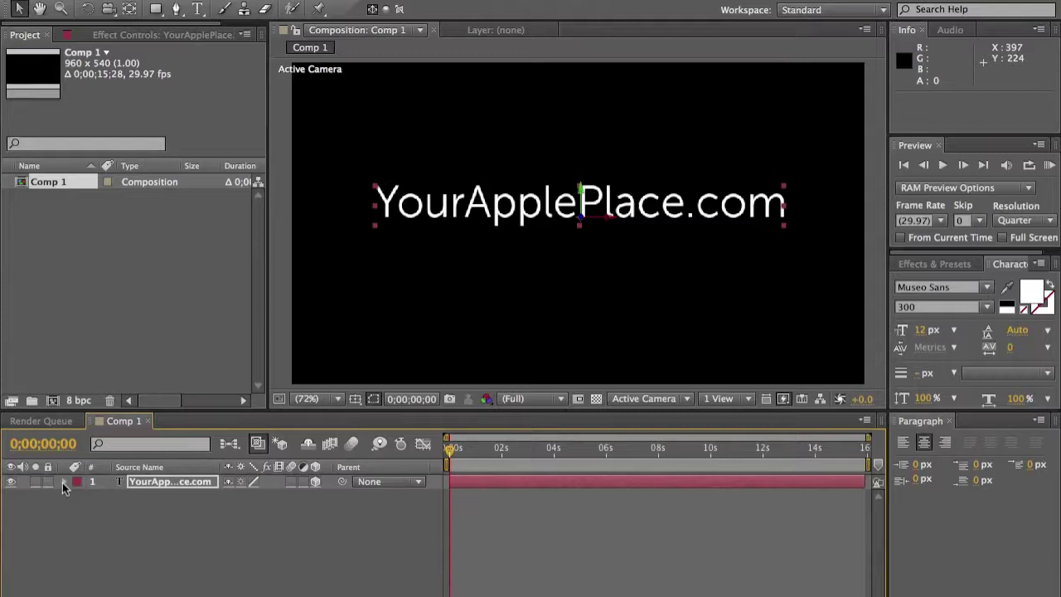
pyautogui.click(923, 263)
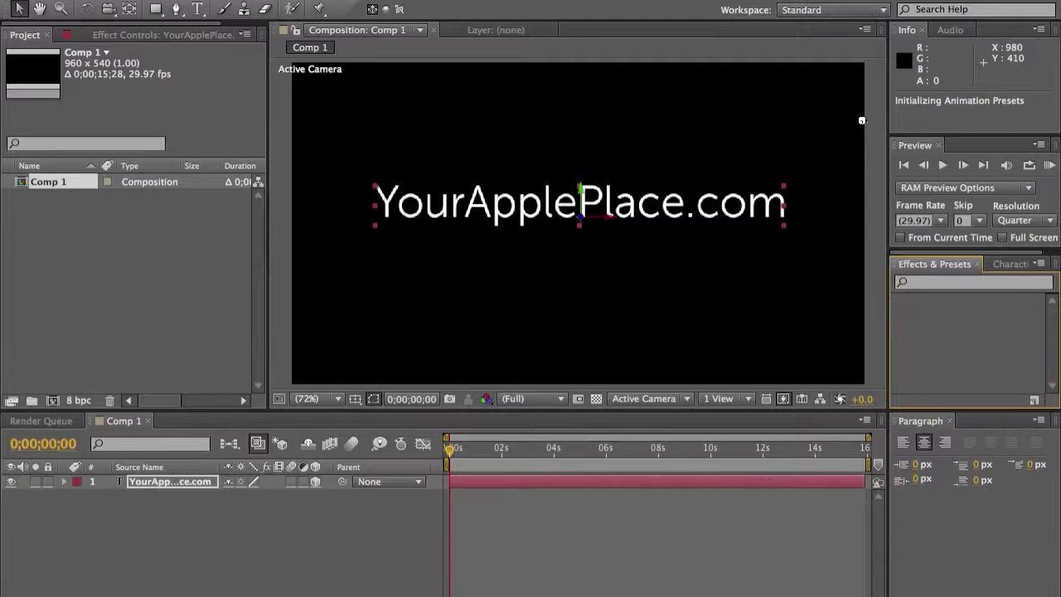
pyautogui.click(797, 357)
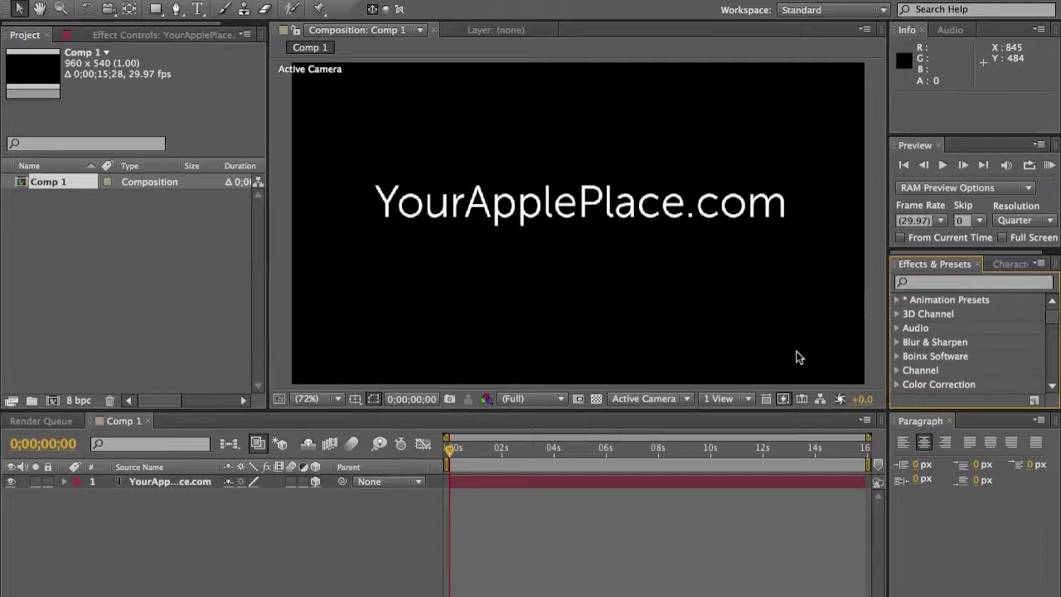
pyautogui.click(361, 0)
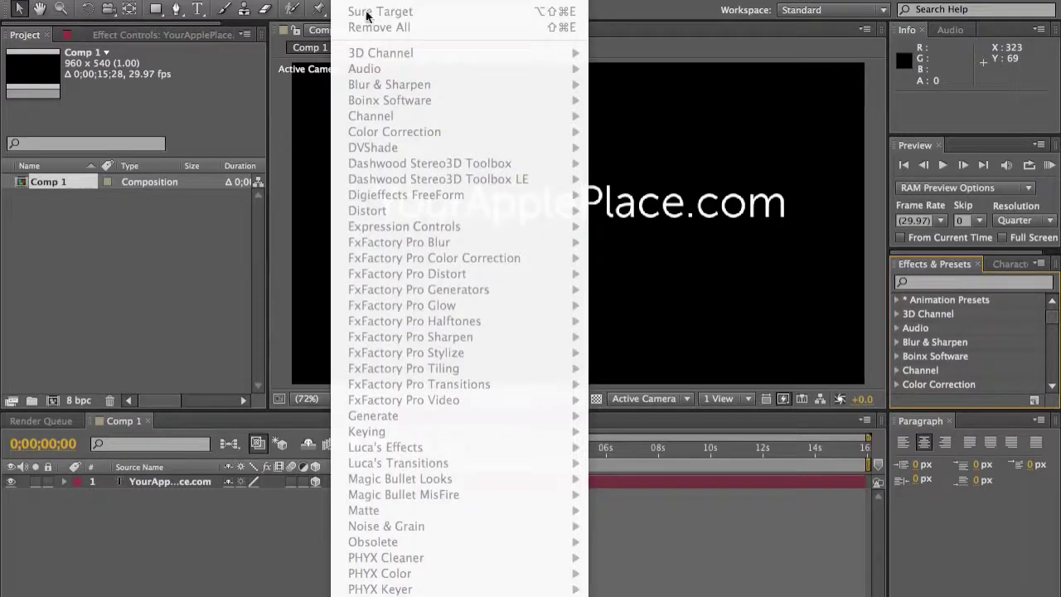
pyautogui.click(157, 306)
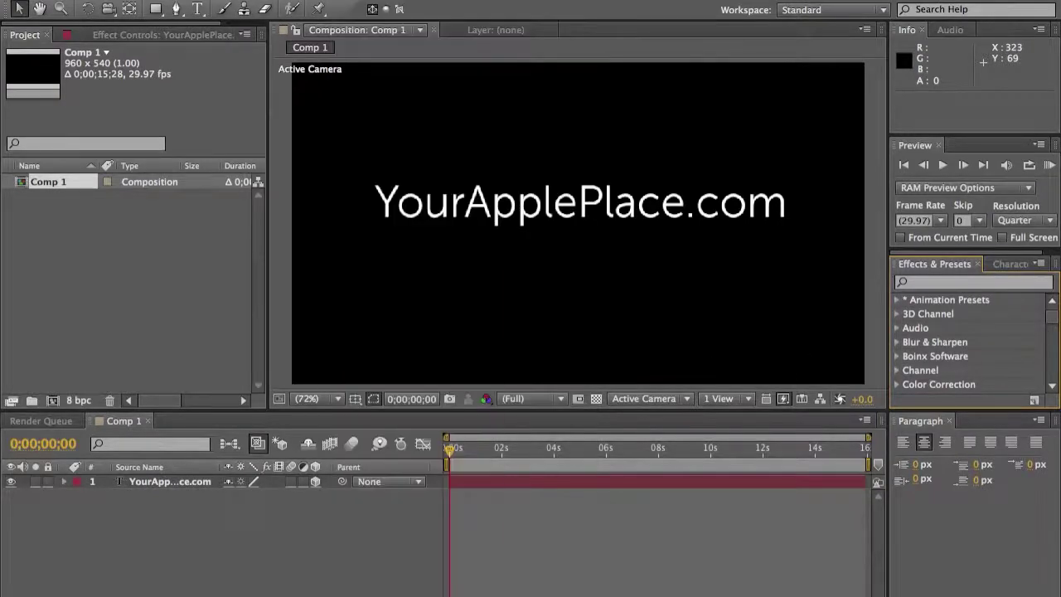
# Step: Add a null object layer to Comp 1
pyautogui.click(301, 0)
pyautogui.click(164, 515)
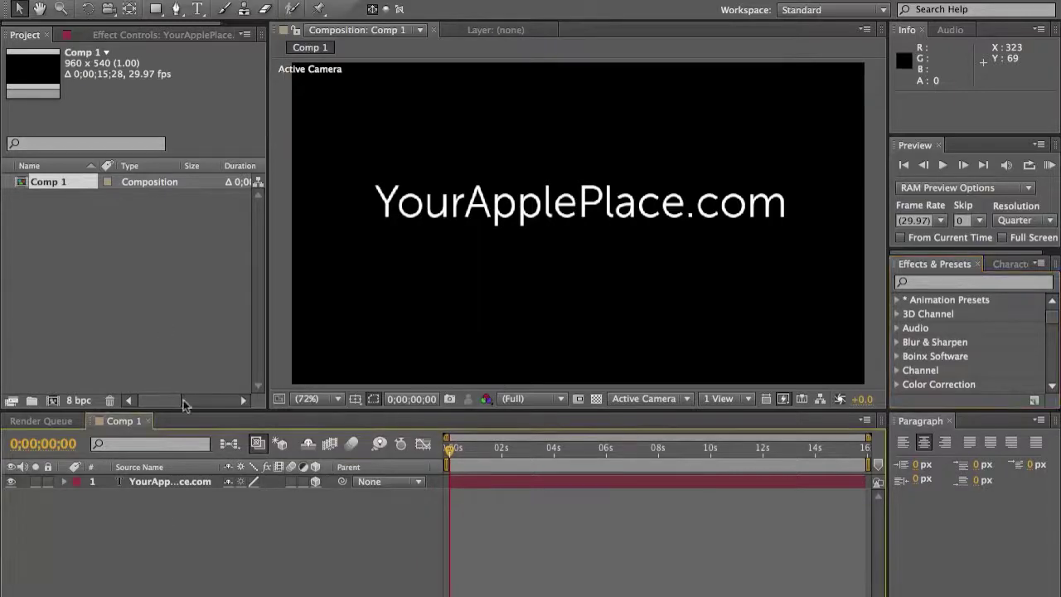
pyautogui.click(311, 2)
pyautogui.moveTo(353, 2)
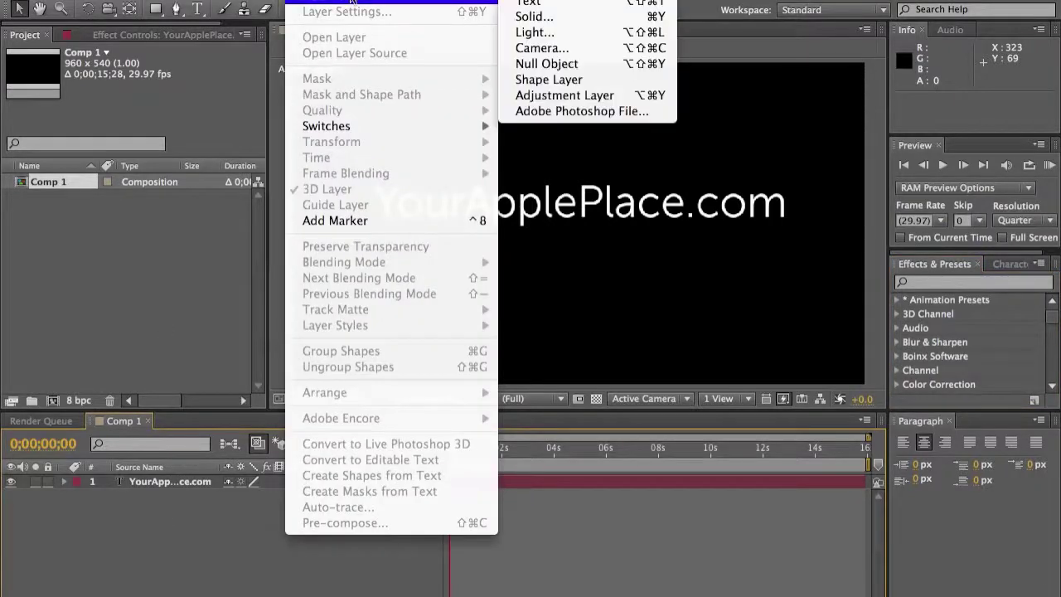
pyautogui.click(626, 63)
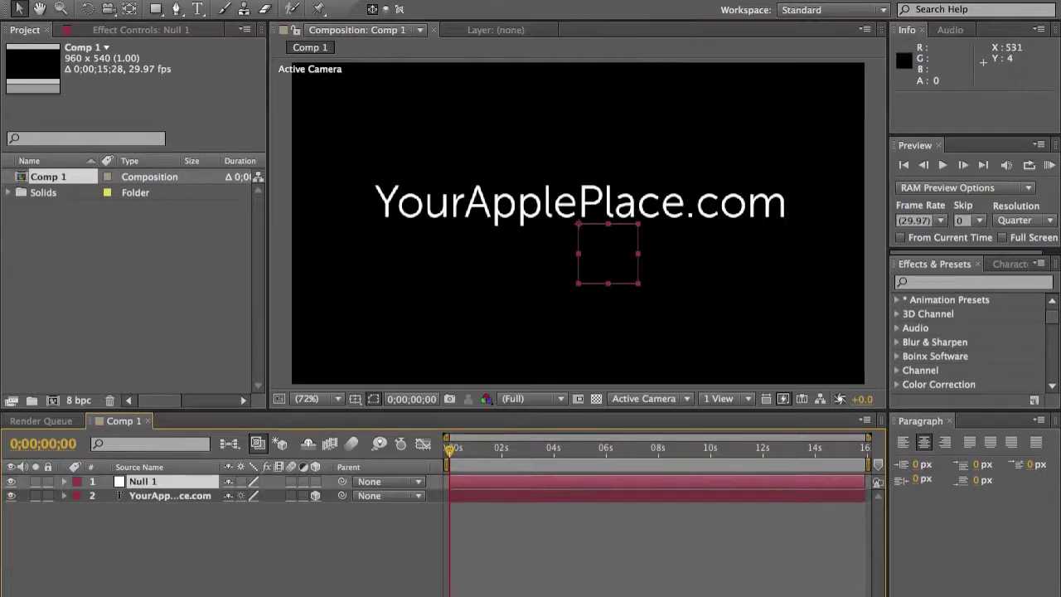
# Step: Apply the Video Copilot Sure Target effect to the null object layer
pyautogui.click(381, 2)
pyautogui.scroll(-5, 401, 199)
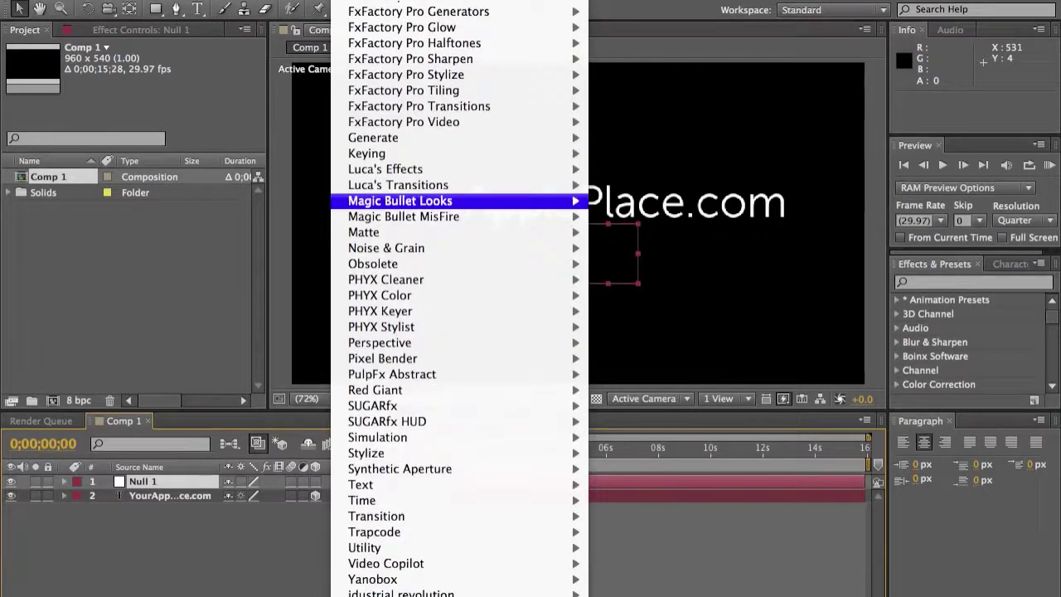
pyautogui.moveTo(493, 570)
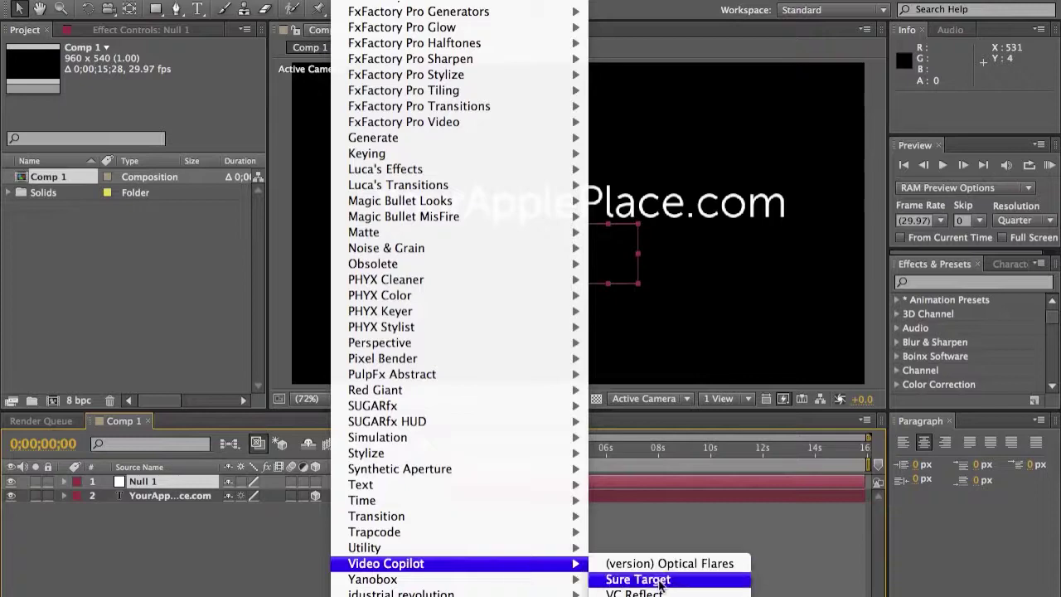
pyautogui.click(699, 583)
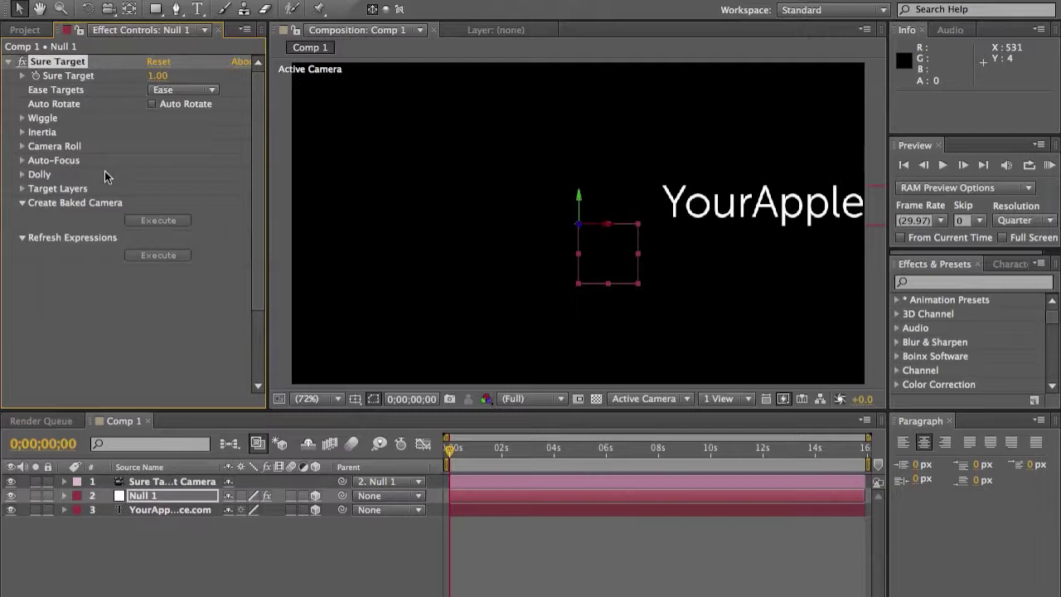
# Step: Enable Auto Rotate in the Sure Target effect and set Wiggle Speed to 5 and Wiggle Amount to 15
pyautogui.click(152, 105)
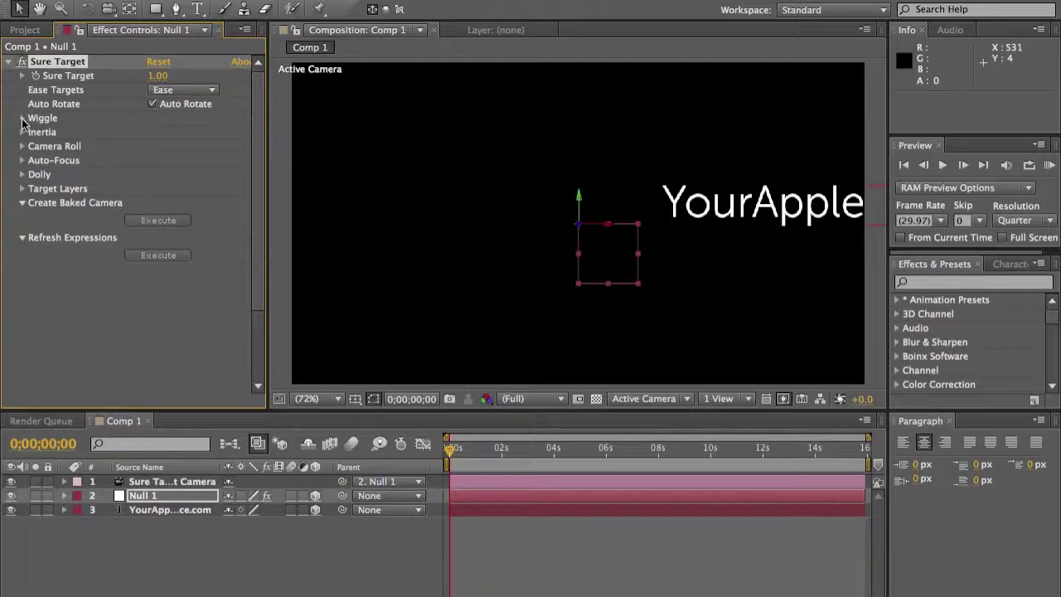
pyautogui.click(22, 120)
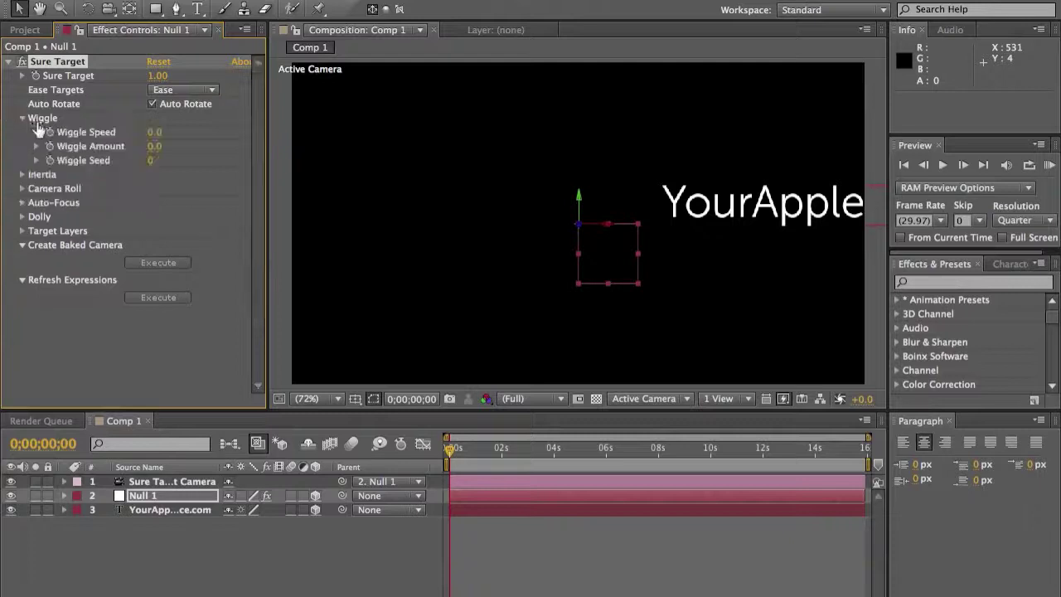
pyautogui.click(155, 133)
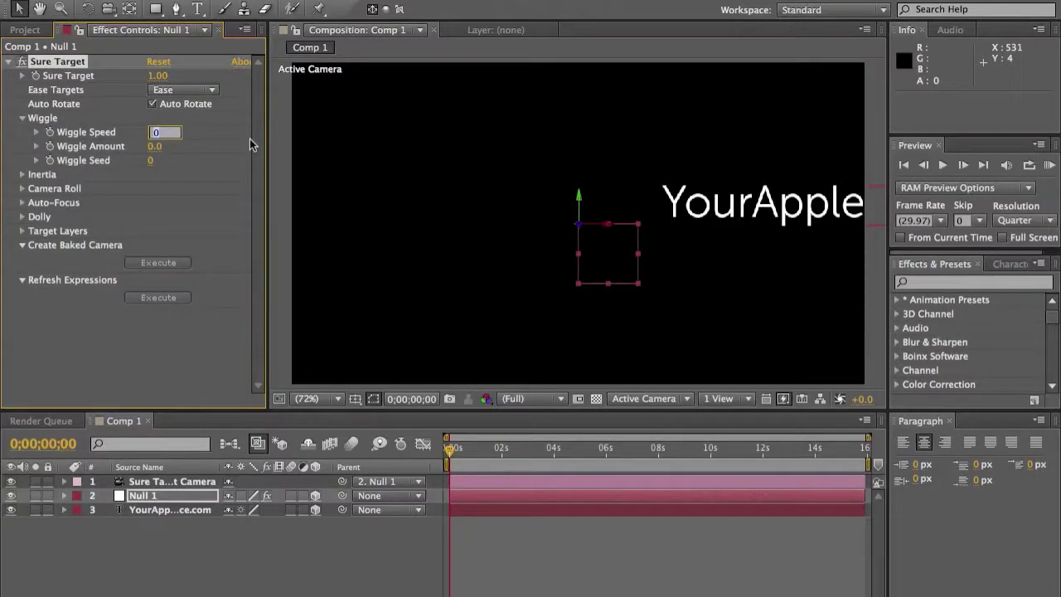
pyautogui.write('5')
pyautogui.click(154, 147)
pyautogui.write('15')
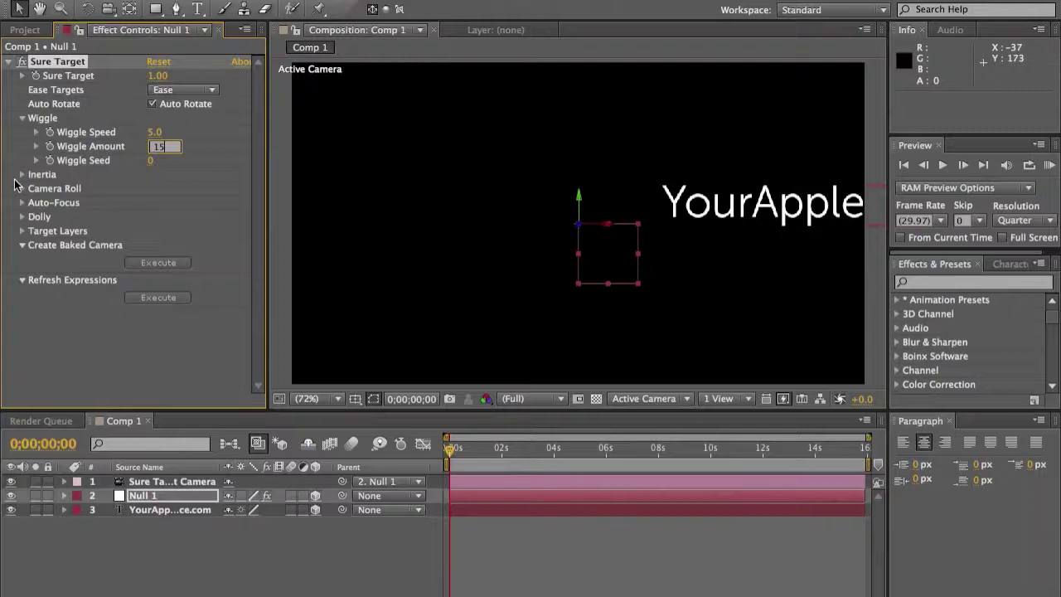
pyautogui.click(24, 123)
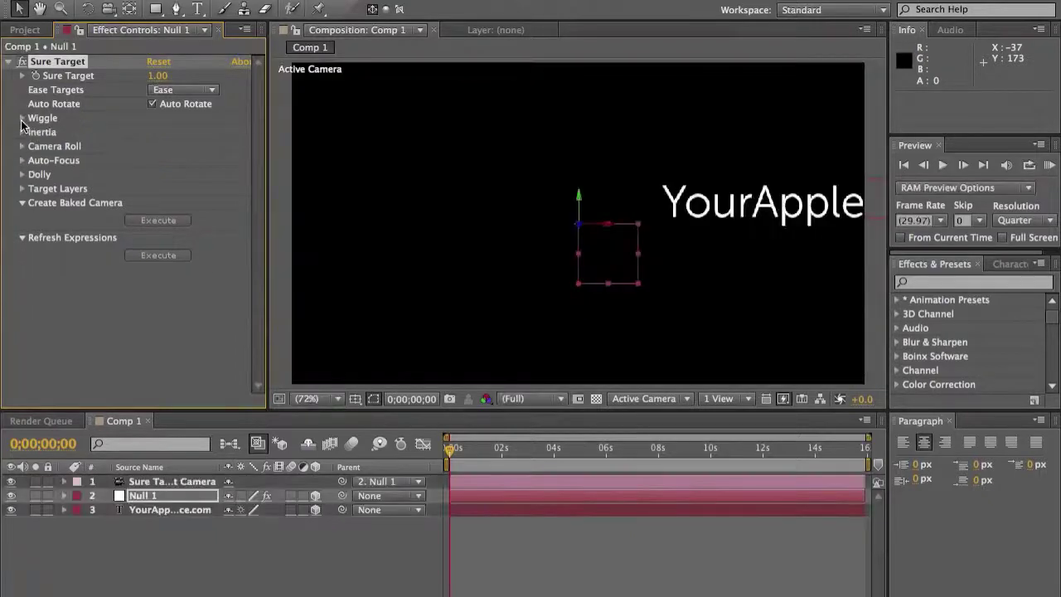
# Step: Set the first parameter in the Sure Target effect's Inertia group to 5
pyautogui.click(25, 133)
pyautogui.click(154, 147)
pyautogui.write('5')
pyautogui.click(24, 134)
pyautogui.click(22, 133)
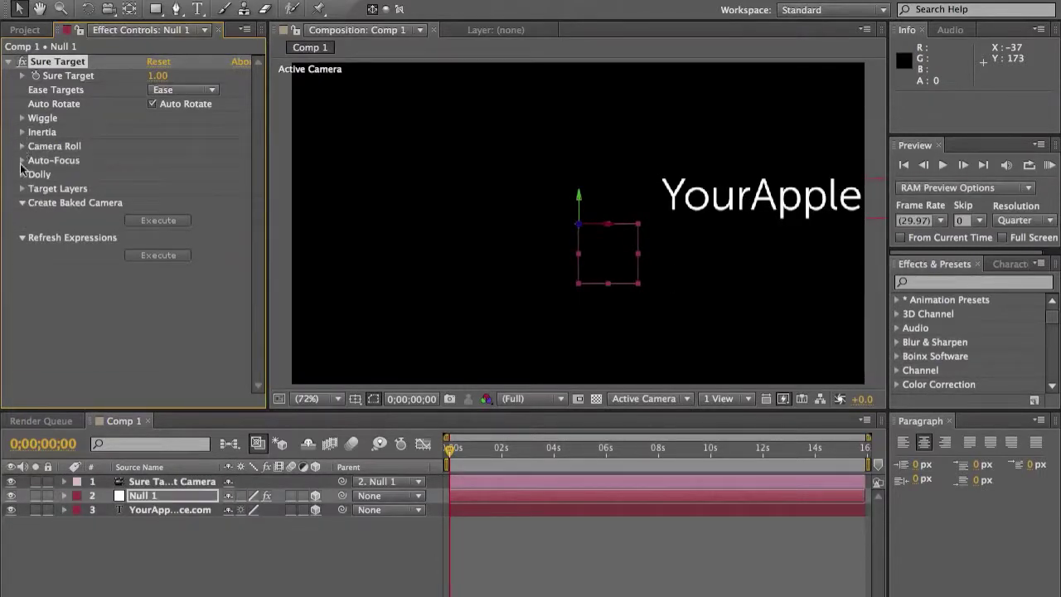
# Step: Enable Depth of Field in the Sure Target effect's Auto-Focus settings
pyautogui.click(21, 161)
pyautogui.click(152, 189)
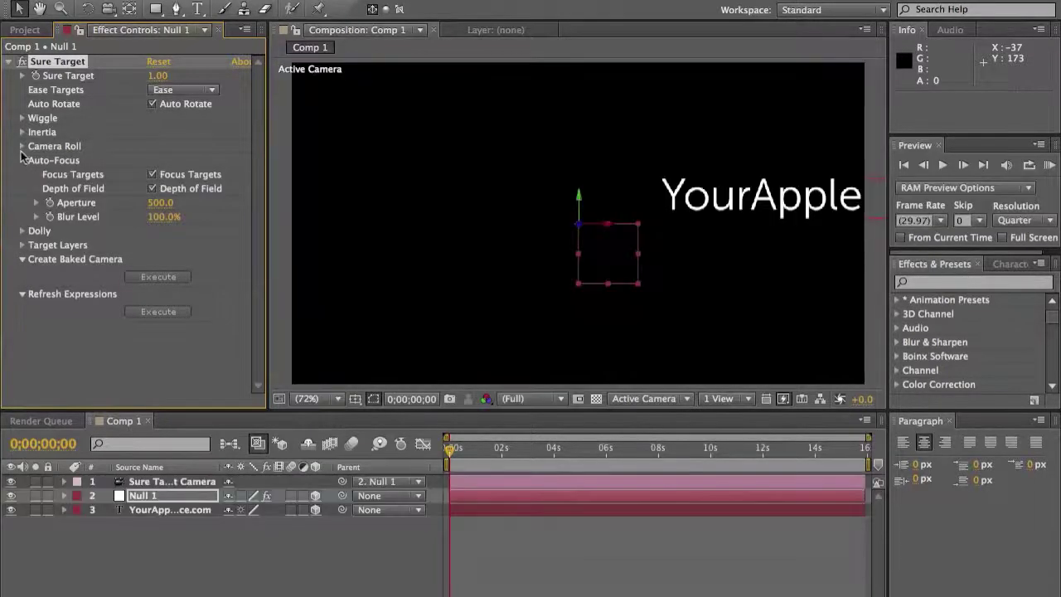
pyautogui.click(22, 160)
# Step: Review the Sure Target effect's Camera Roll settings and expose its Target Layers list
pyautogui.click(22, 147)
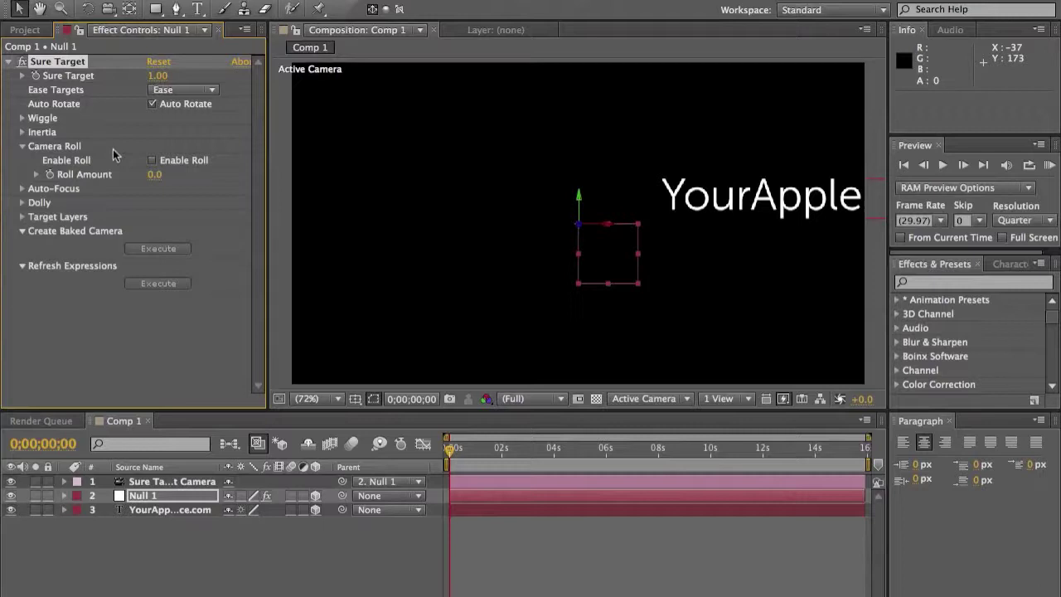
pyautogui.click(23, 146)
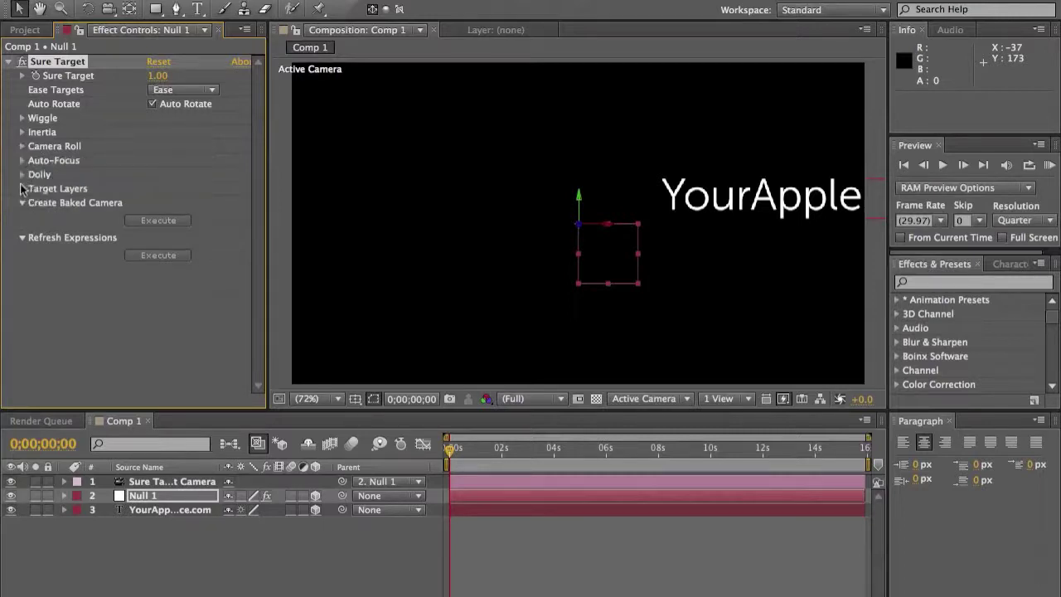
pyautogui.click(23, 188)
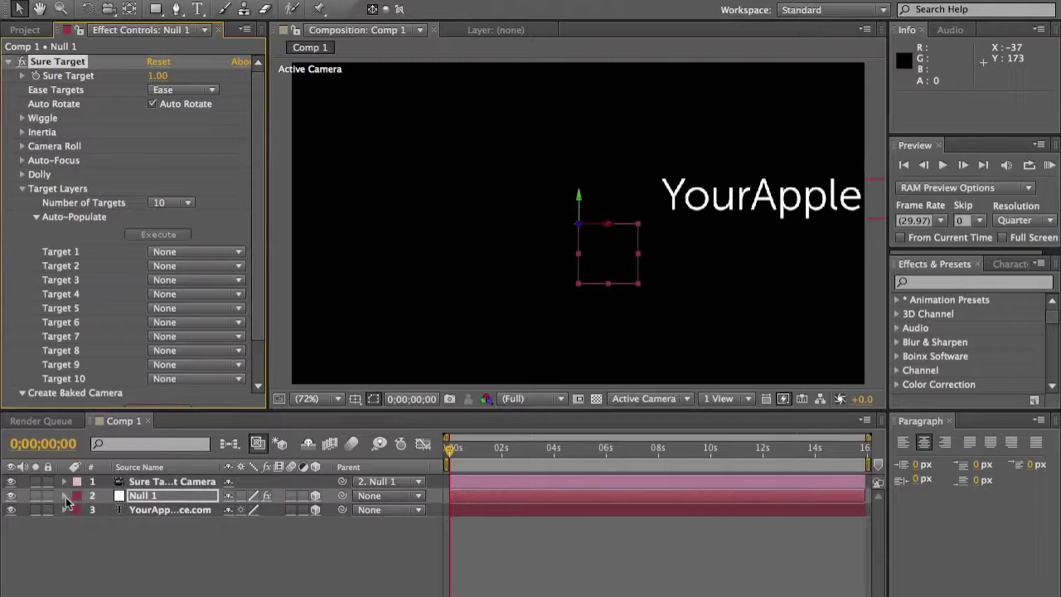
# Step: Reveal the Sure Target effect's properties under Null 1 in the timeline and start keyframing Sure Target at 0;00;00;00
pyautogui.click(65, 497)
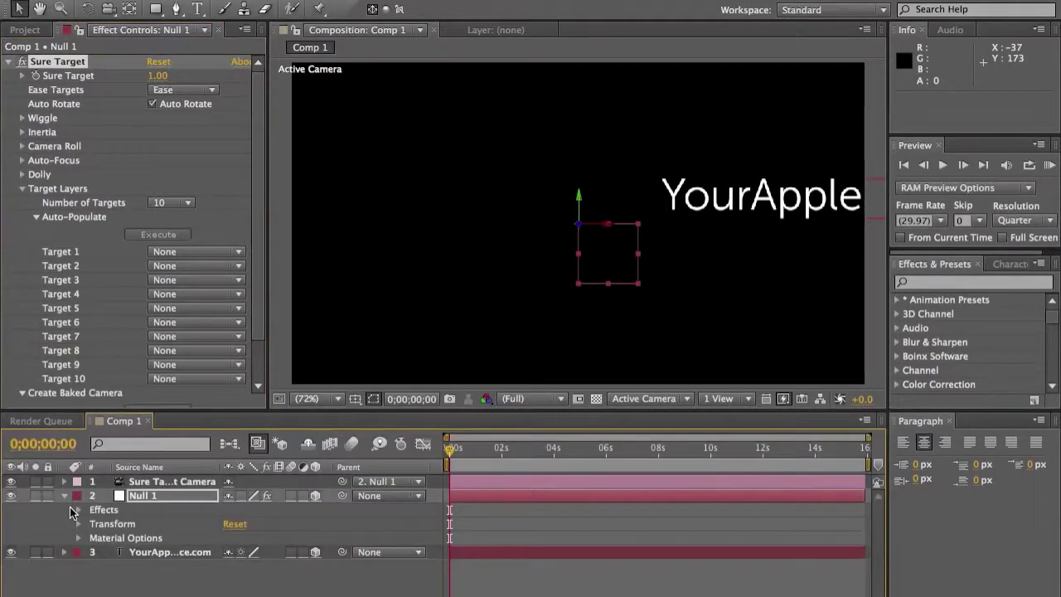
pyautogui.click(80, 523)
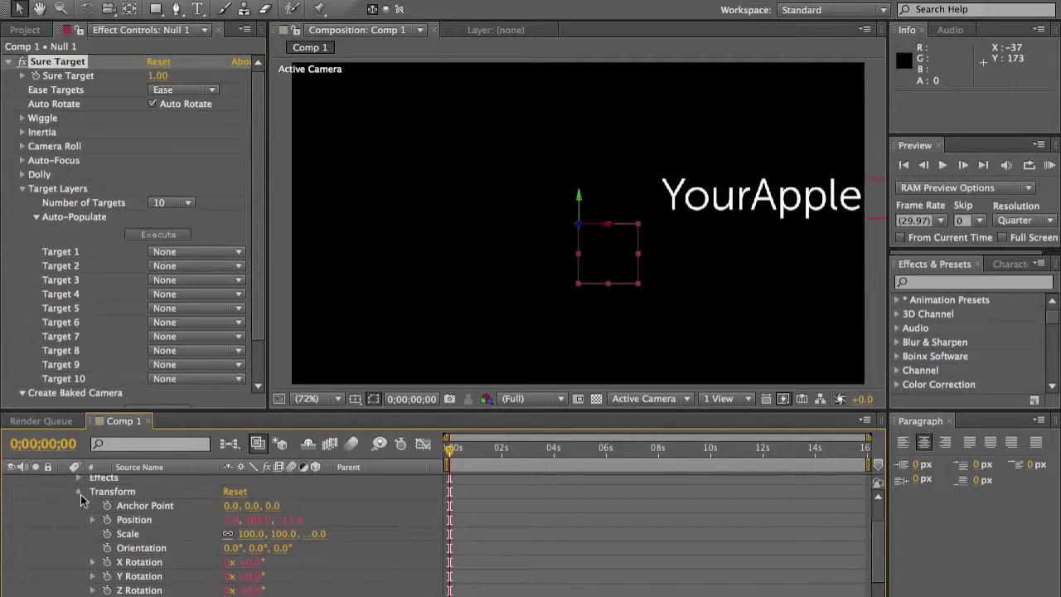
pyautogui.click(79, 492)
pyautogui.click(78, 510)
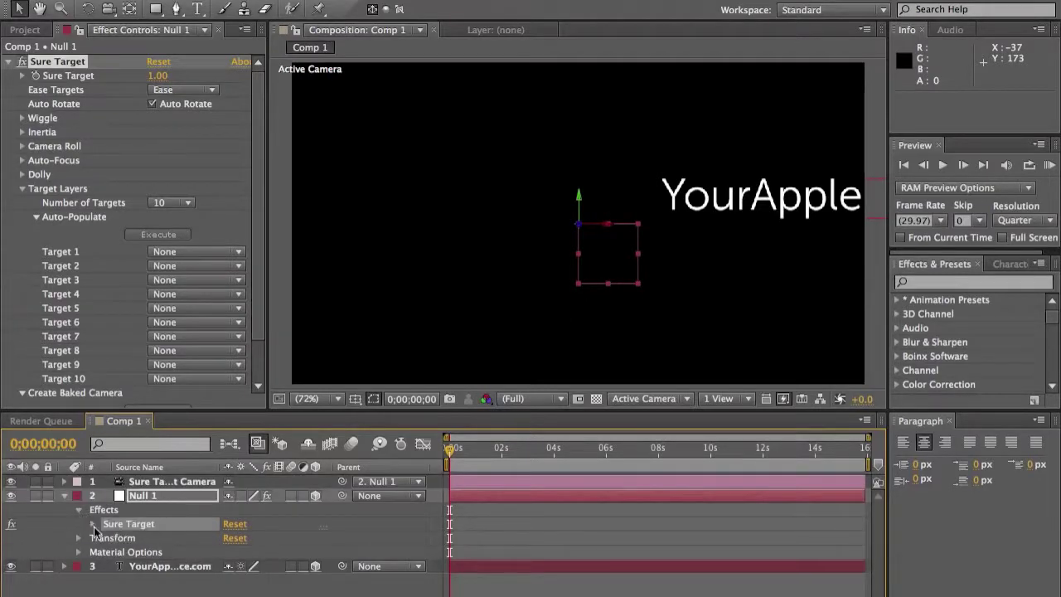
pyautogui.click(93, 524)
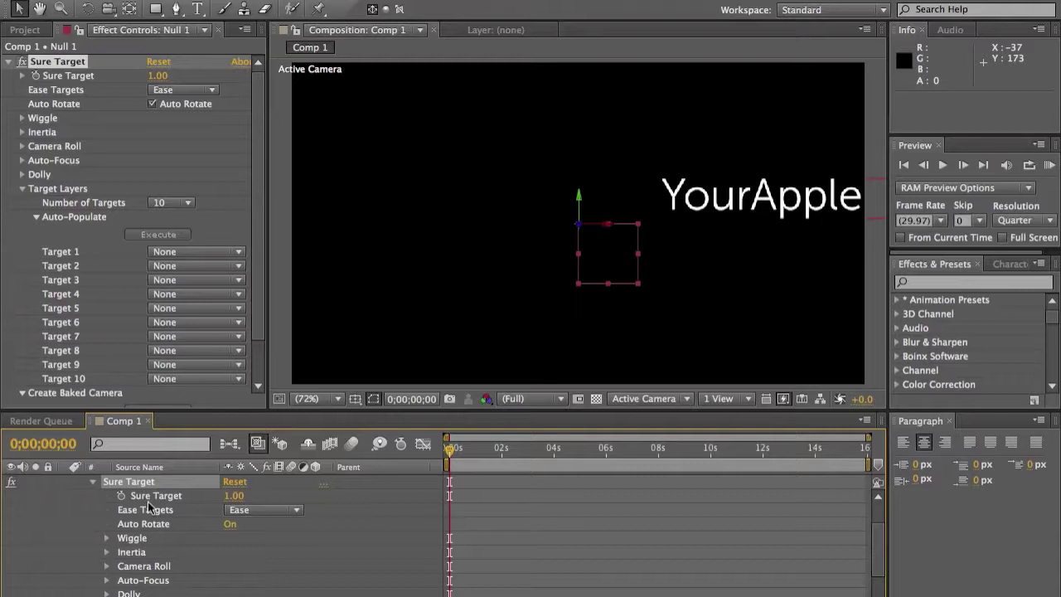
pyautogui.click(121, 496)
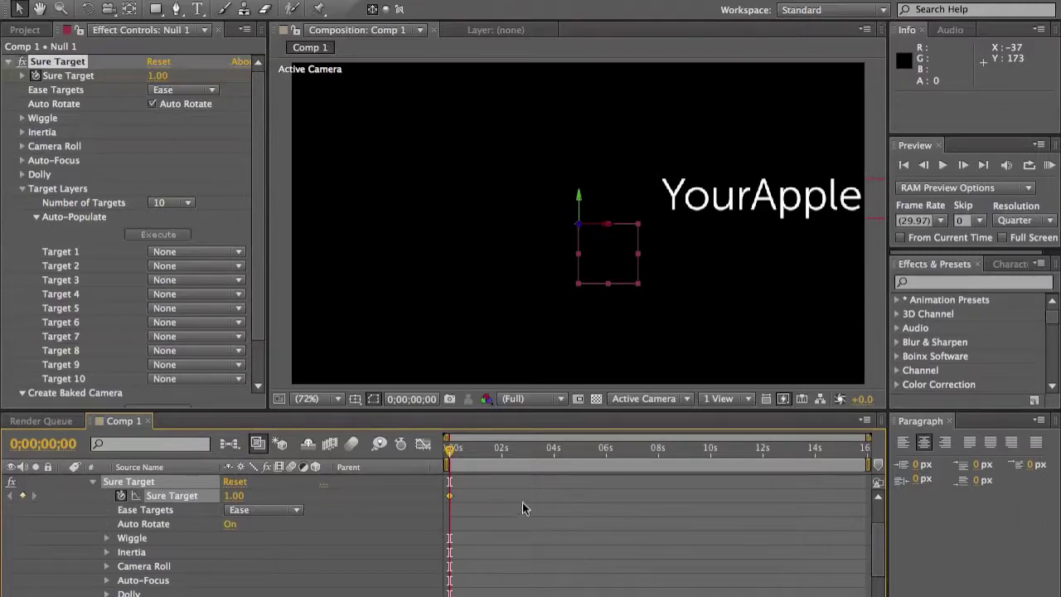
# Step: Add a Sure Target keyframe at 0;00;04;29 and move the current time to 0;00;05;05
pyautogui.click(579, 453)
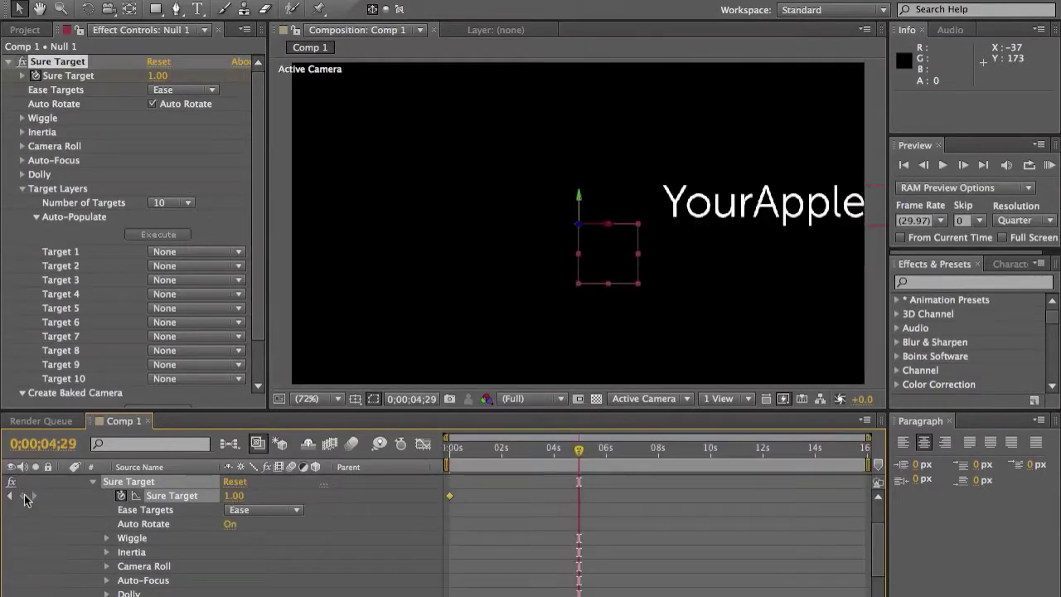
pyautogui.click(22, 495)
pyautogui.click(581, 449)
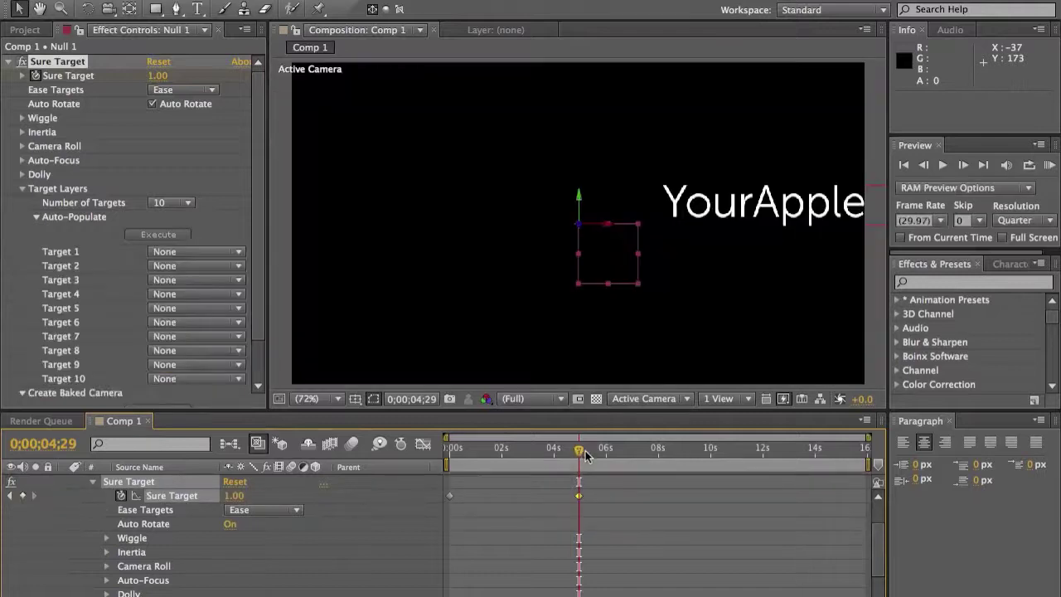
pyautogui.click(584, 452)
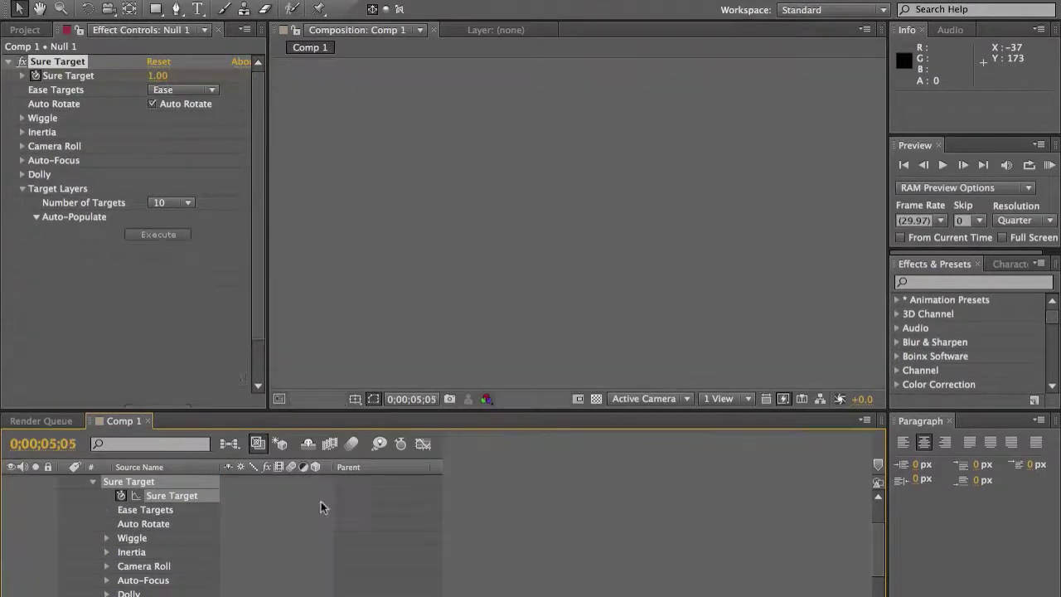
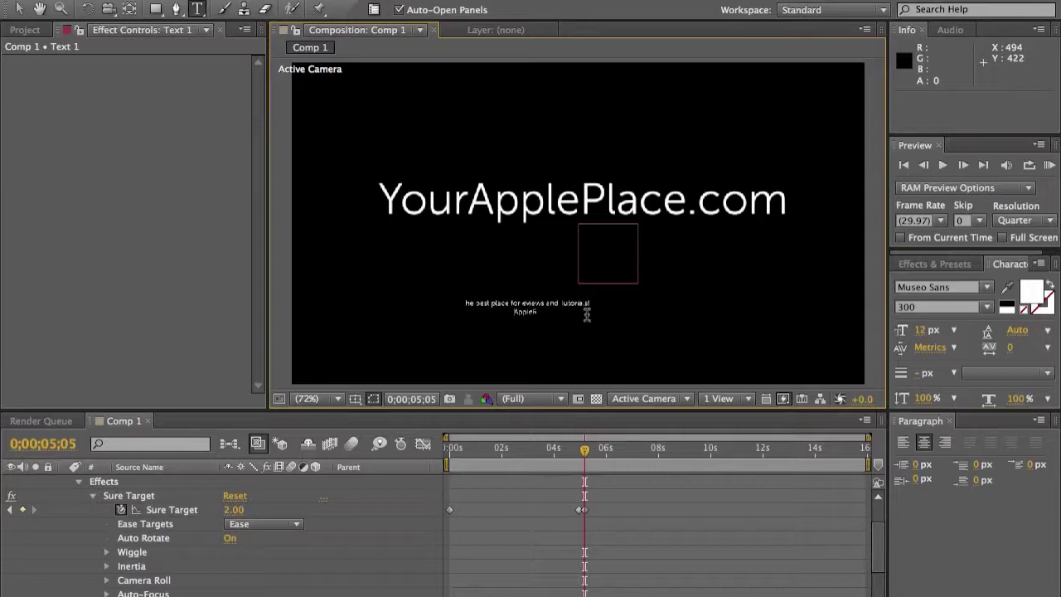
# Step: Undo the last text entry in the small tagline and select the tagline layer
pyautogui.press('super+z')
pyautogui.press('v')
pyautogui.click(504, 304)
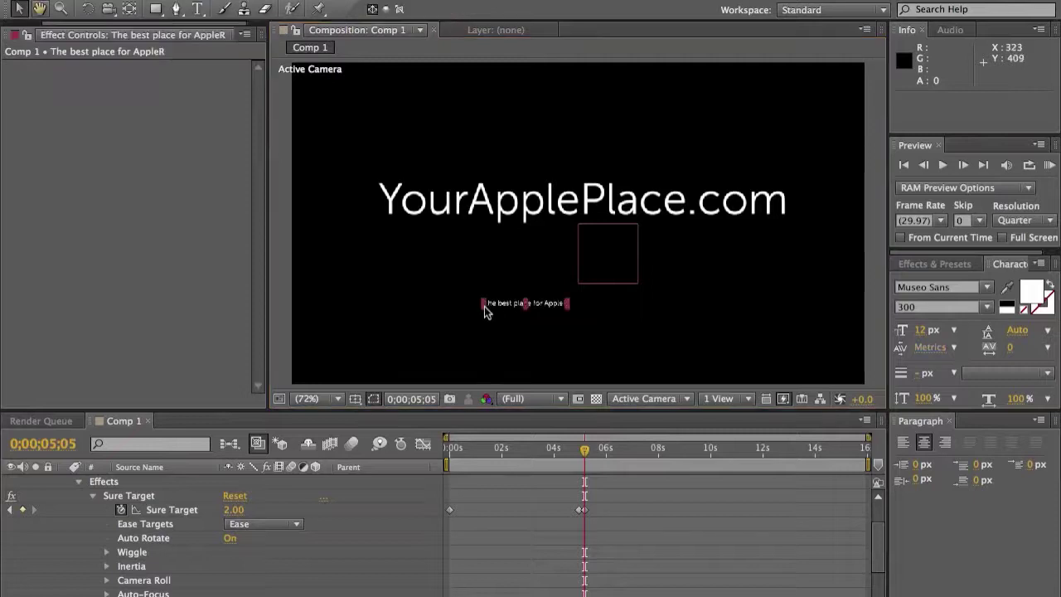
# Step: Scale the tagline below the title to about 395% and move it to about position 394.2, 402.6
pyautogui.moveTo(486, 308); pyautogui.dragTo(360, 367)
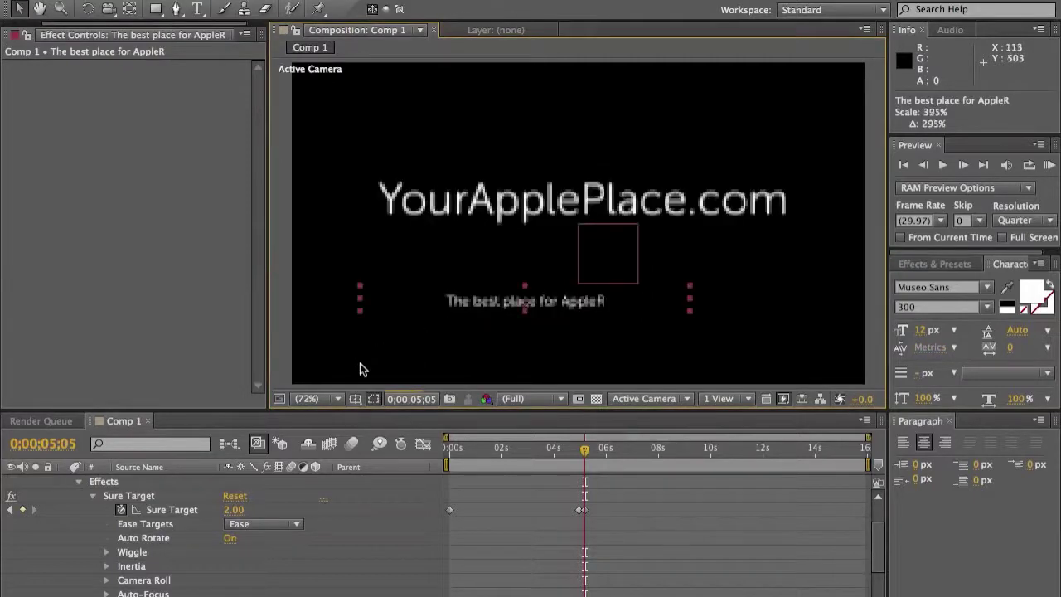
pyautogui.hotkey('ctrl', 'shift', 'h')
pyautogui.click(629, 290)
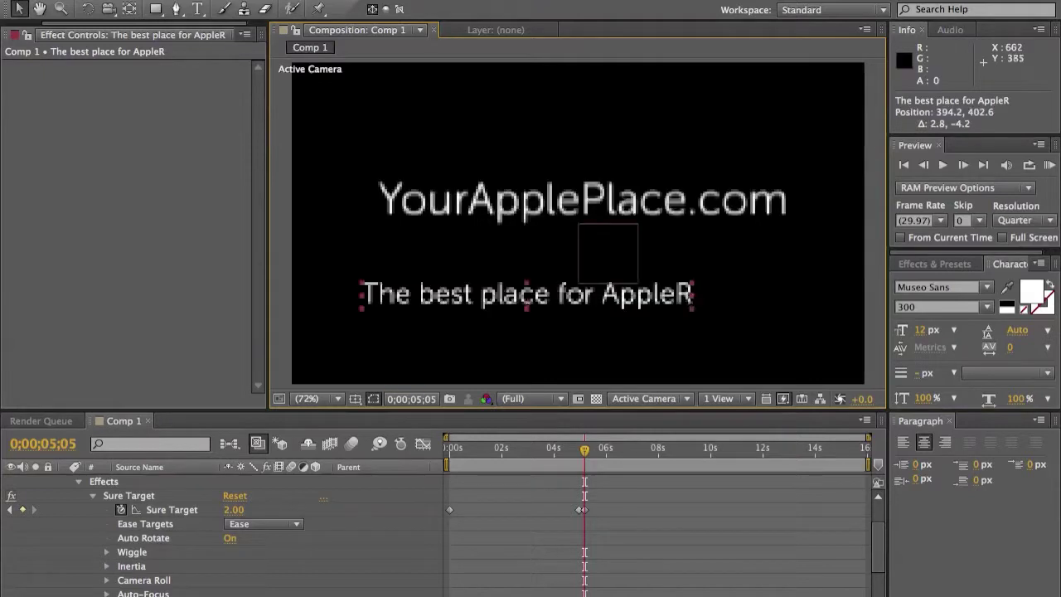
# Step: Complete the tagline text as "The best place for Apple Reviews and Tutorials", breaking it into two lines before "Apple"
pyautogui.doubleClick(682, 302)
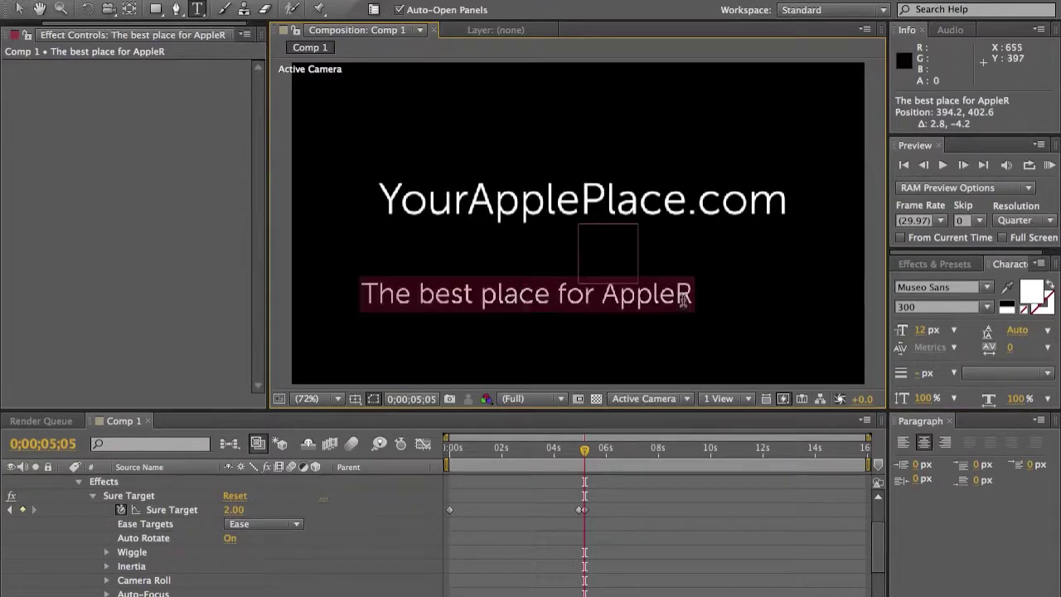
pyautogui.click(724, 298)
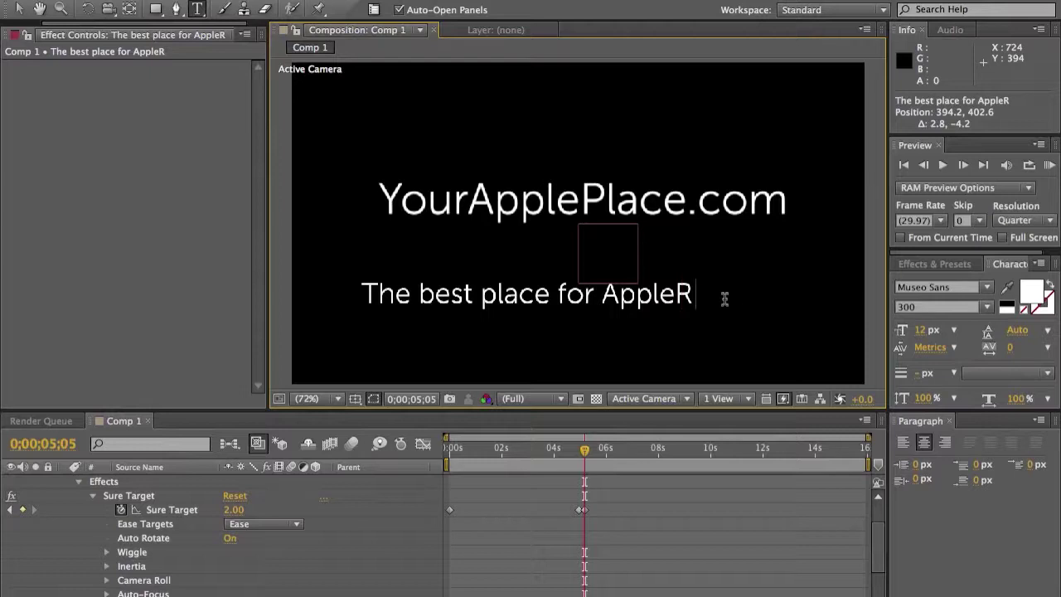
pyautogui.press('Left')
pyautogui.press('Right')
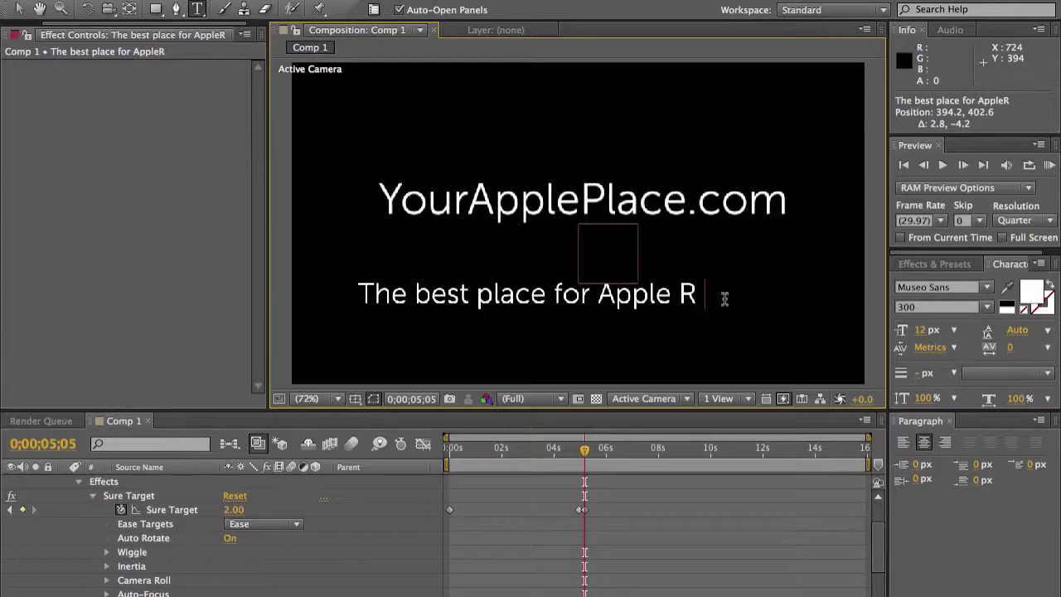
pyautogui.write('for Apple Reviews and Tutorials')
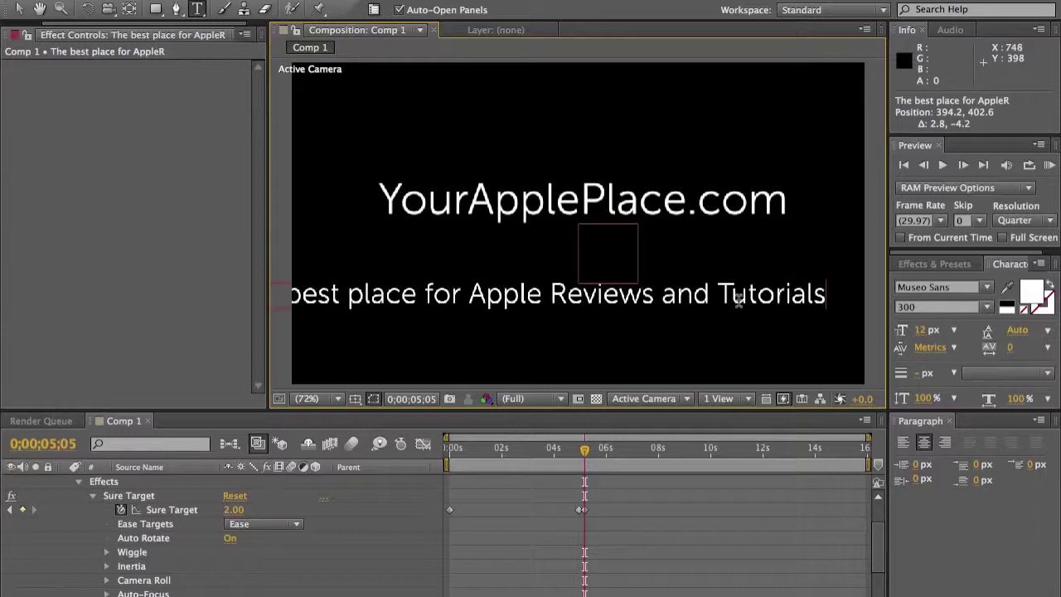
pyautogui.click(470, 295)
pyautogui.press('Return')
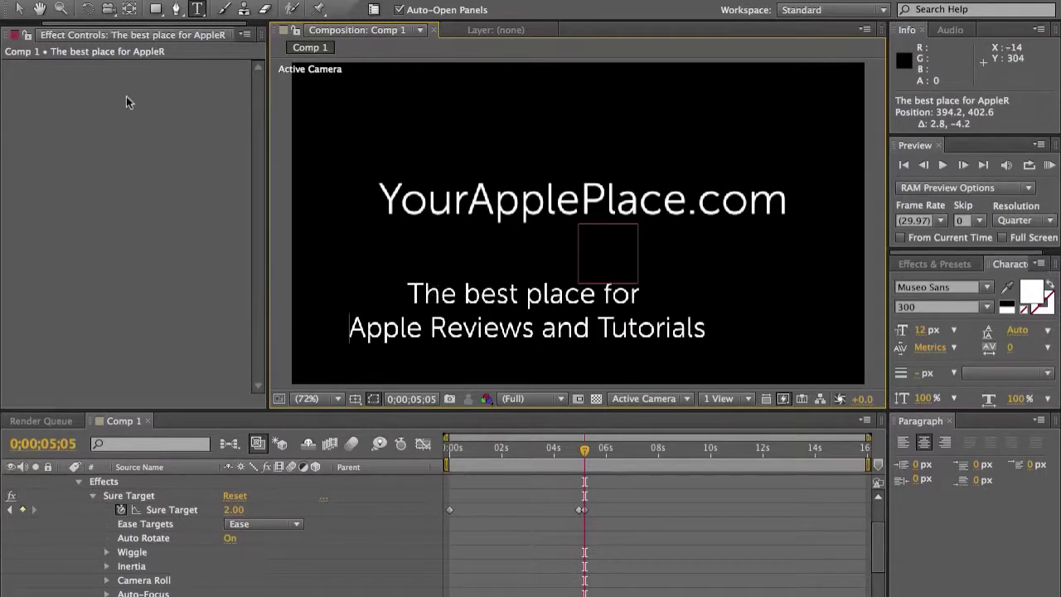
# Step: Move the tagline to about position 491.4, 398.4 and make it a 3D layer with motion blur
pyautogui.click(18, 8)
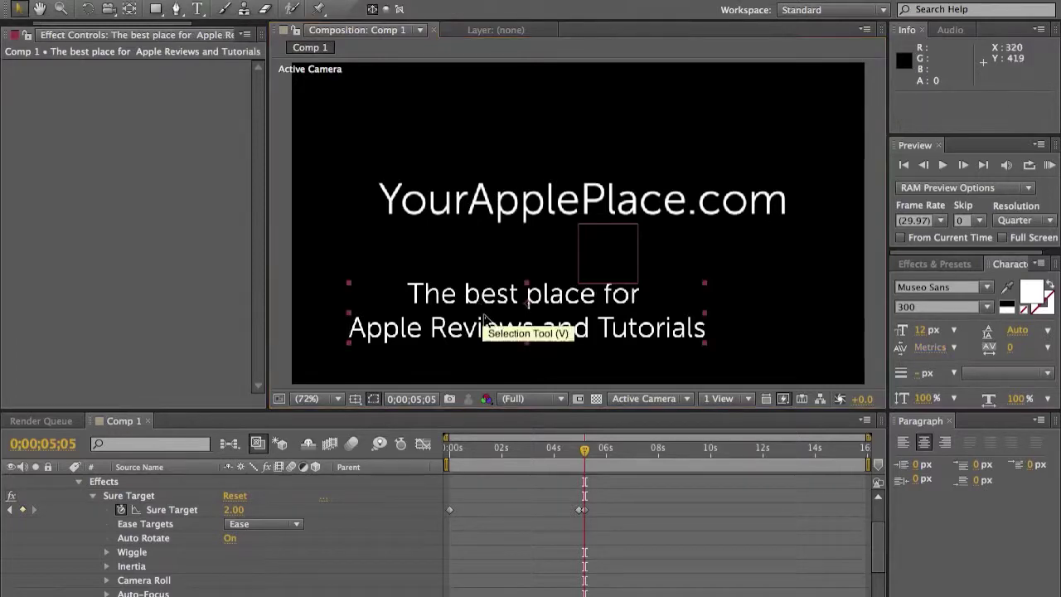
pyautogui.moveTo(489, 321); pyautogui.dragTo(540, 321)
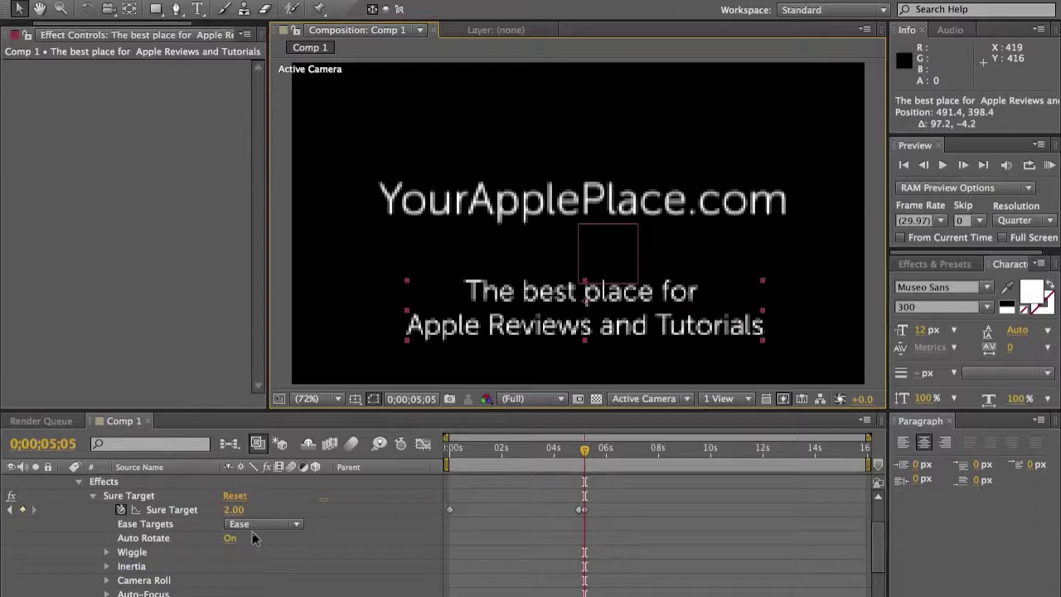
pyautogui.scroll(2, 253, 538)
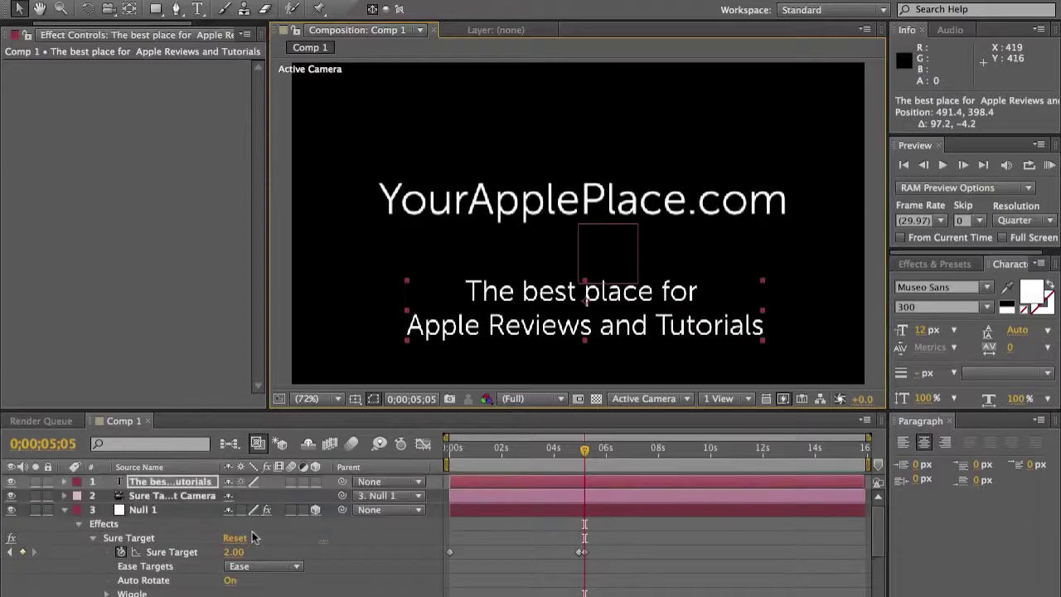
pyautogui.click(315, 482)
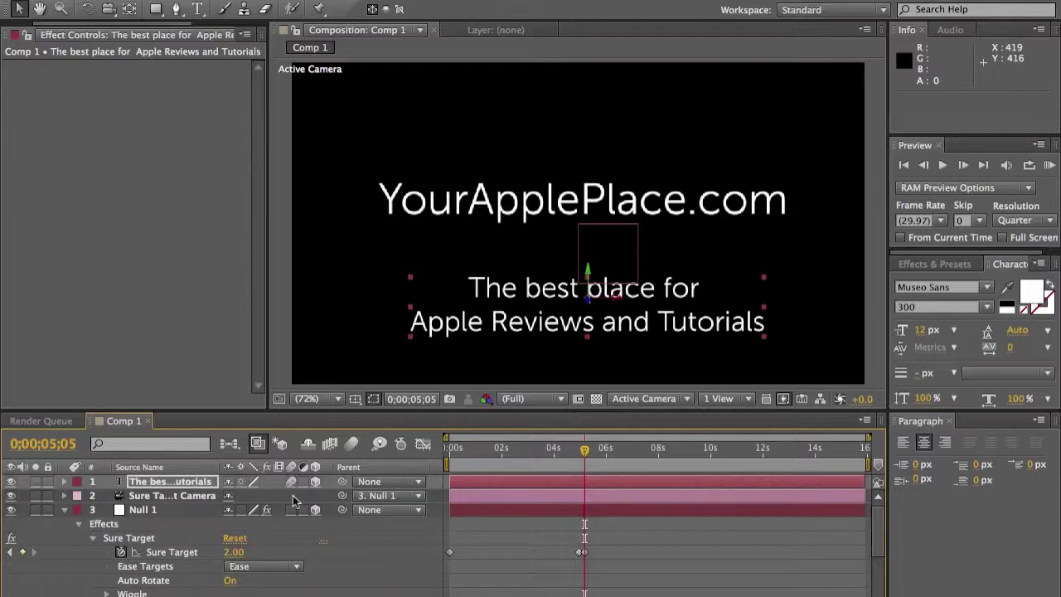
pyautogui.scroll(-3, 296, 537)
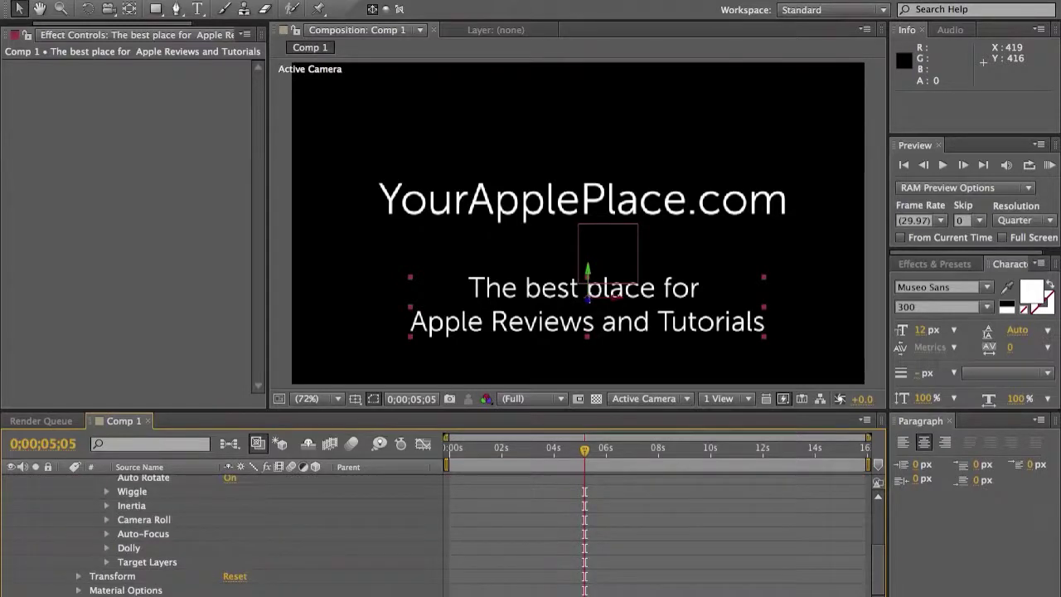
pyautogui.scroll(3, 417, 519)
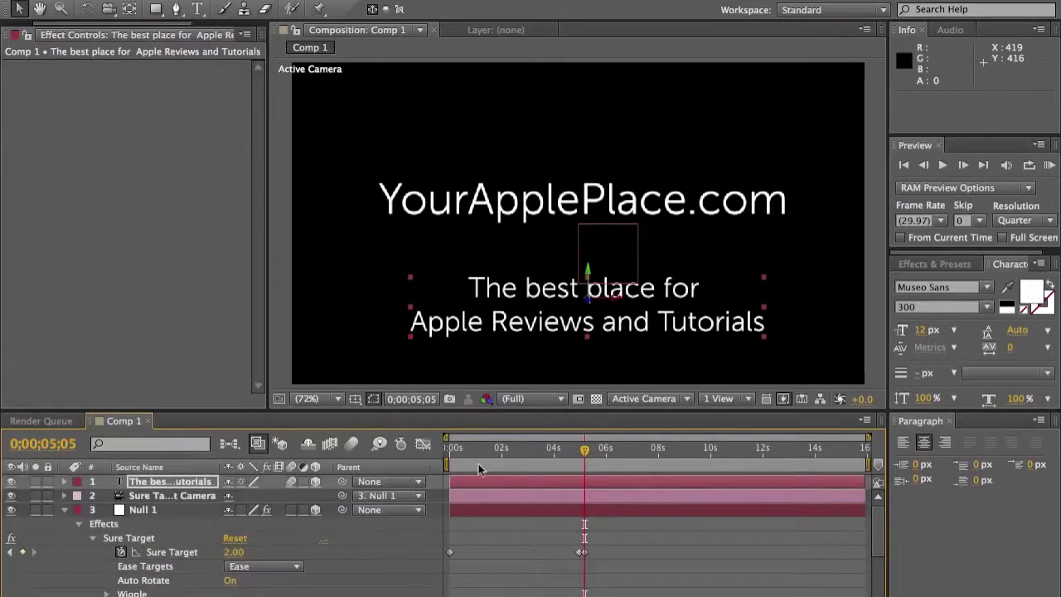
# Step: Assign the tagline layer as Target 2 of Null 1's Sure Target effect and shift the null to about 124.9 in Z
pyautogui.click(179, 517)
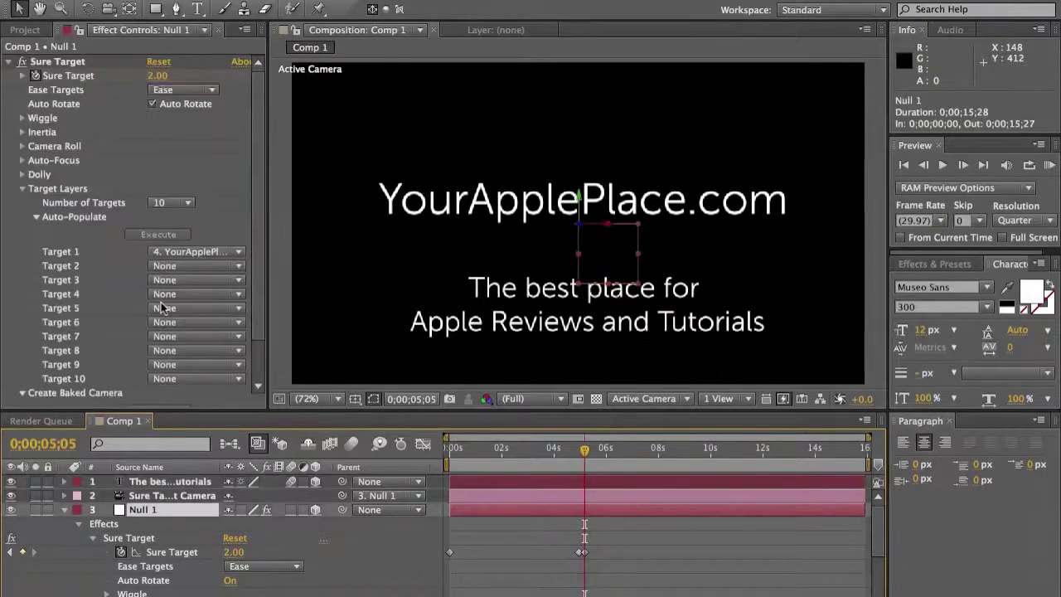
pyautogui.click(233, 282)
pyautogui.click(267, 308)
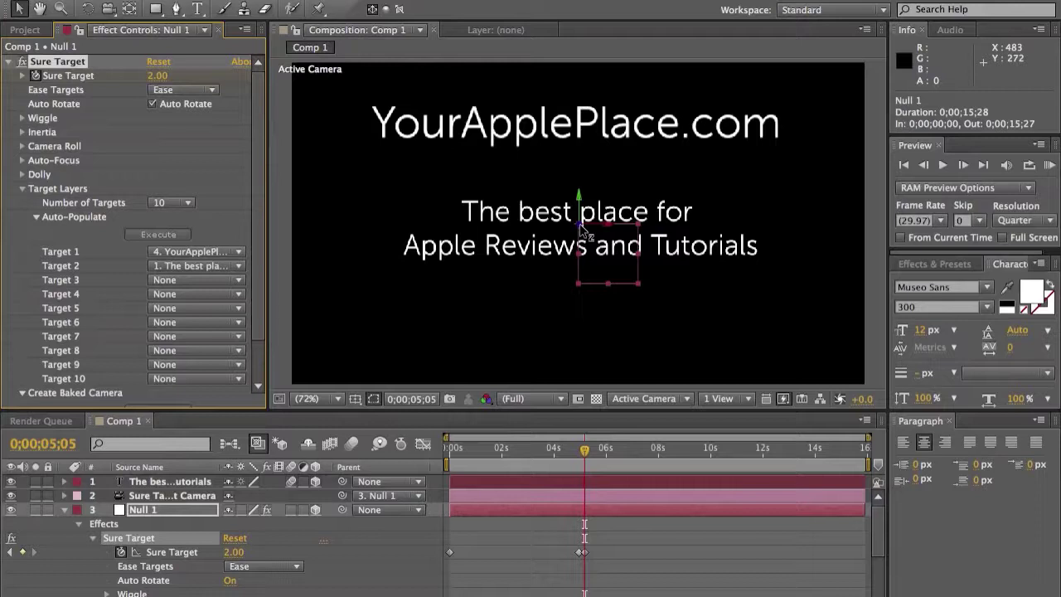
pyautogui.moveTo(585, 233); pyautogui.dragTo(570, 412)
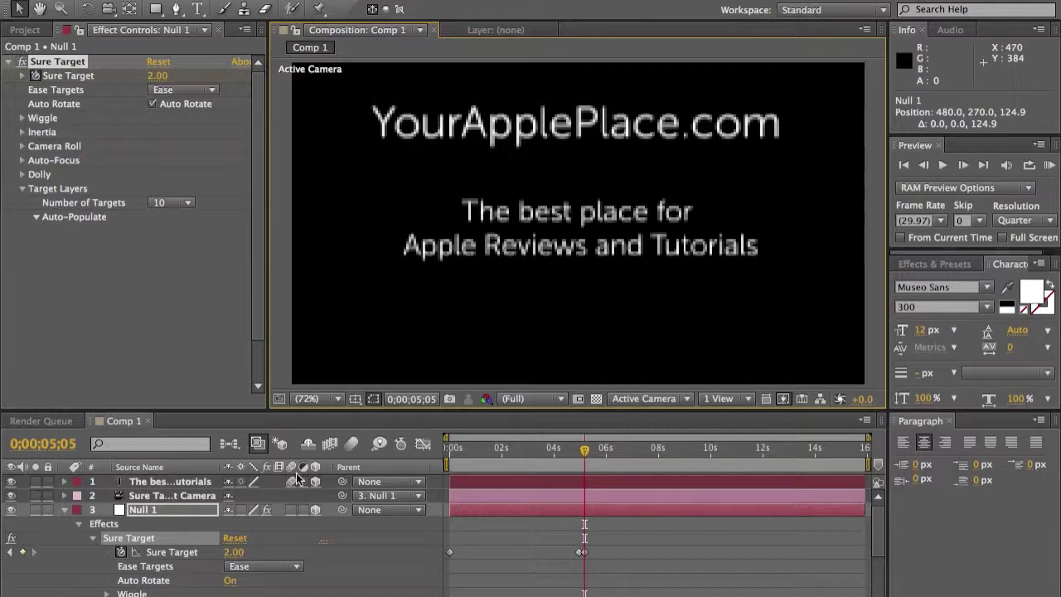
# Step: Push the tagline layer back to about 448.4 in Z and raise it to about X 478.8, Y 221.0
pyautogui.click(178, 482)
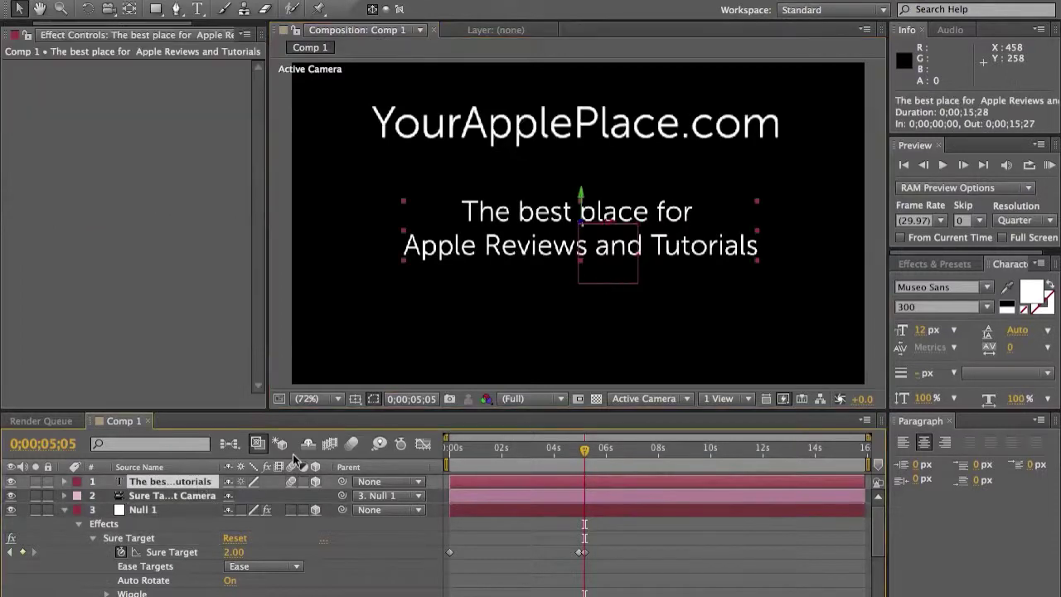
pyautogui.moveTo(585, 228); pyautogui.dragTo(556, 530)
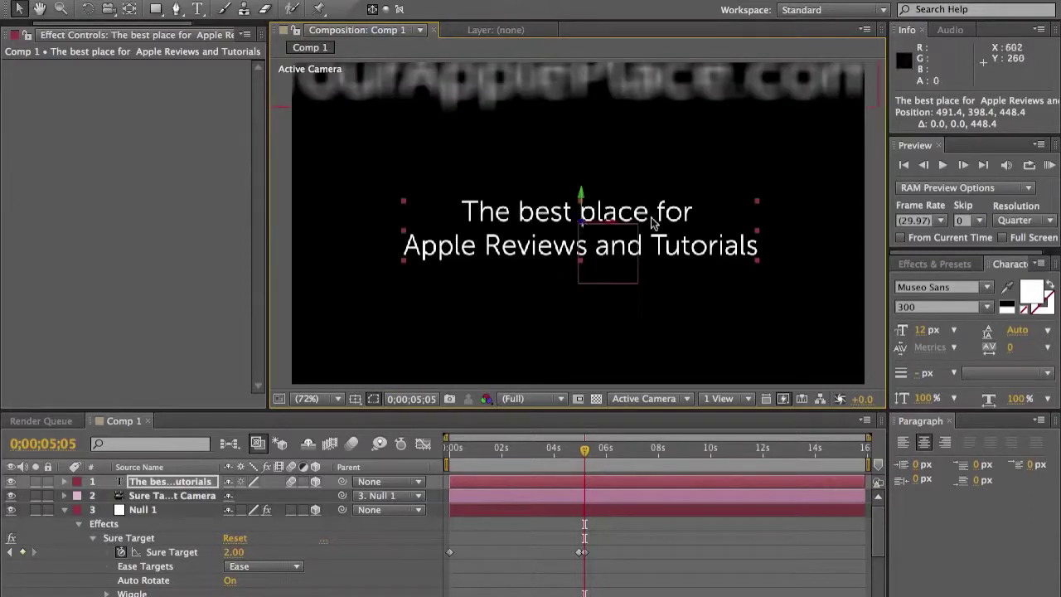
pyautogui.moveTo(687, 236); pyautogui.dragTo(681, 196)
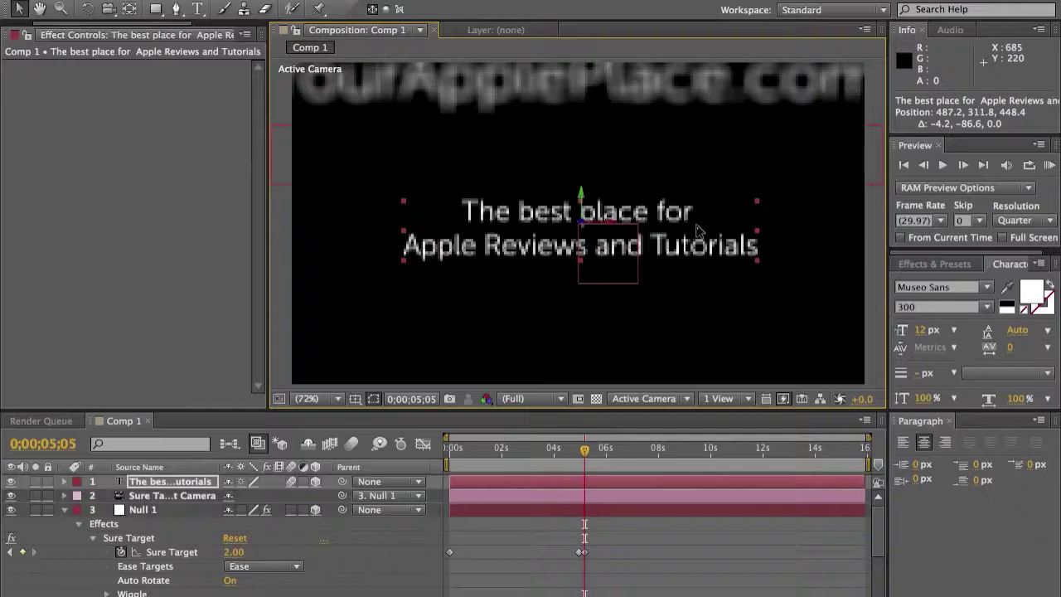
pyautogui.moveTo(681, 250); pyautogui.dragTo(671, 196)
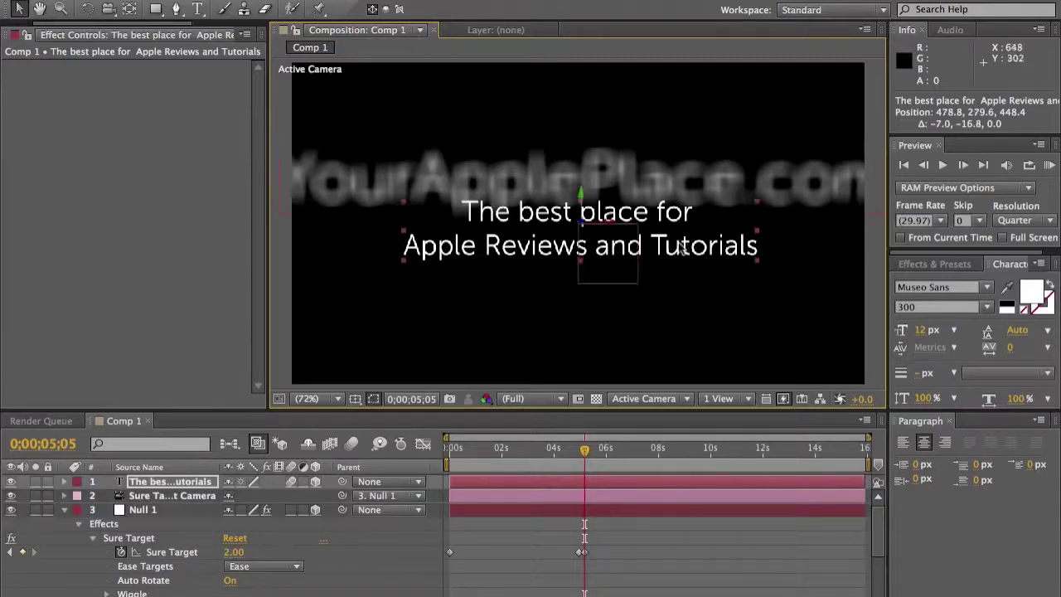
pyautogui.moveTo(679, 181); pyautogui.dragTo(680, 179)
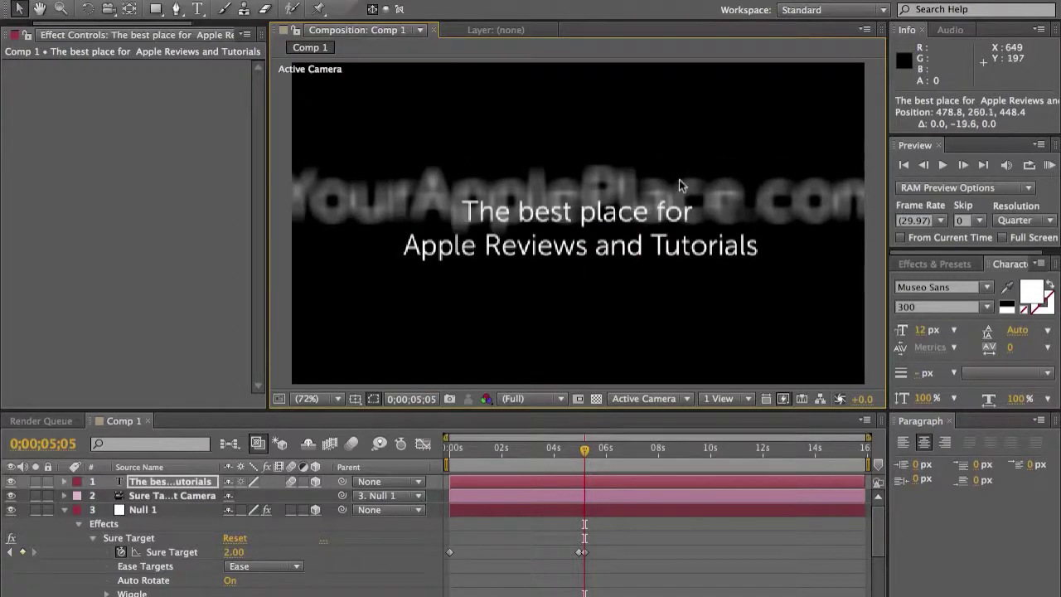
pyautogui.moveTo(674, 232); pyautogui.dragTo(673, 196)
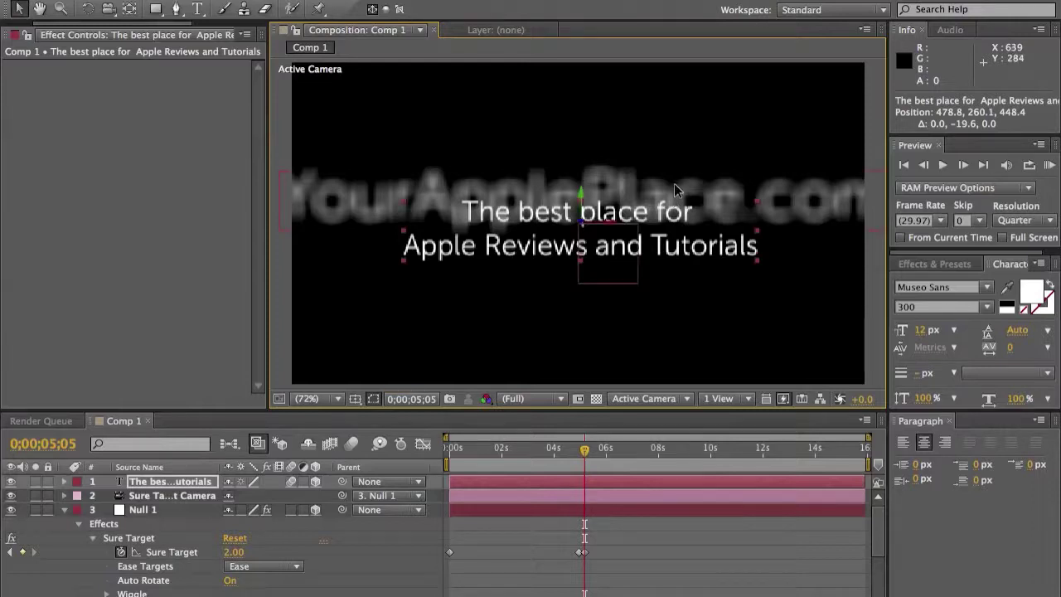
pyautogui.moveTo(676, 206); pyautogui.dragTo(675, 222)
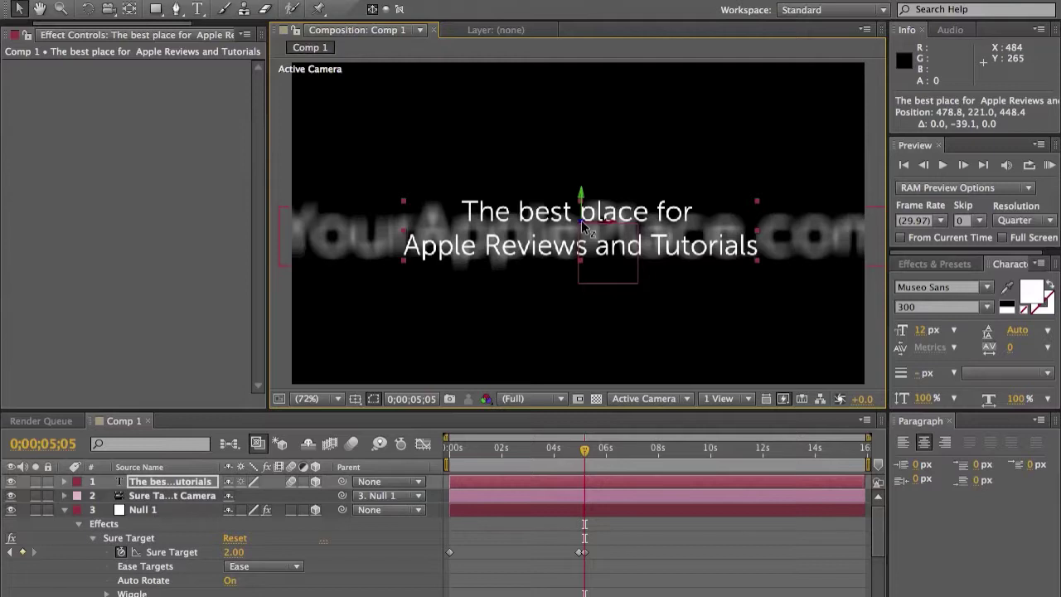
# Step: Push the tagline layer farther back in depth, to about 1302.1 in Z
pyautogui.moveTo(583, 225); pyautogui.dragTo(580, 273)
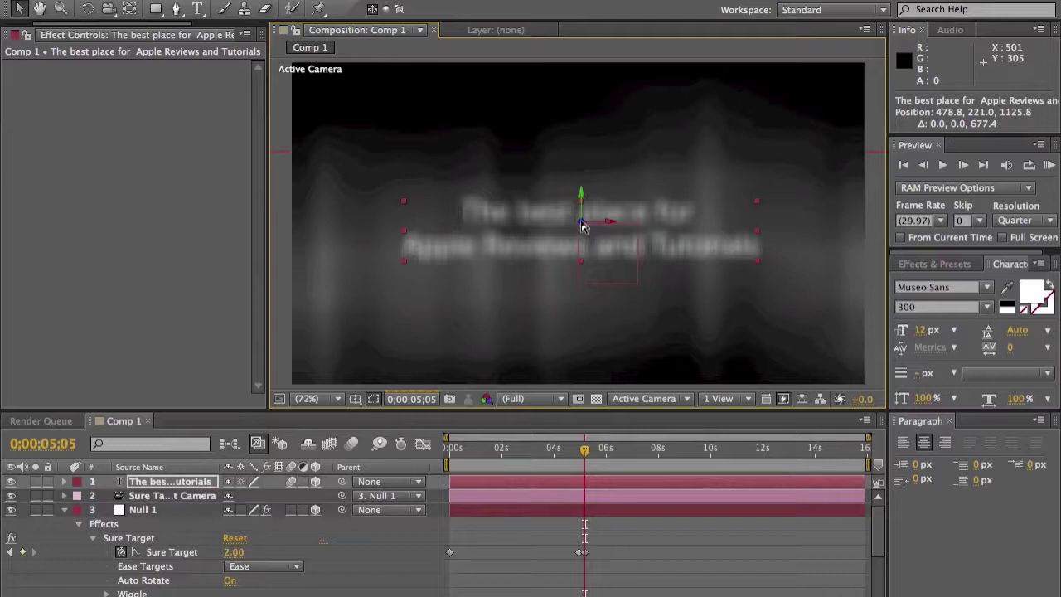
pyautogui.moveTo(583, 222); pyautogui.dragTo(585, 536)
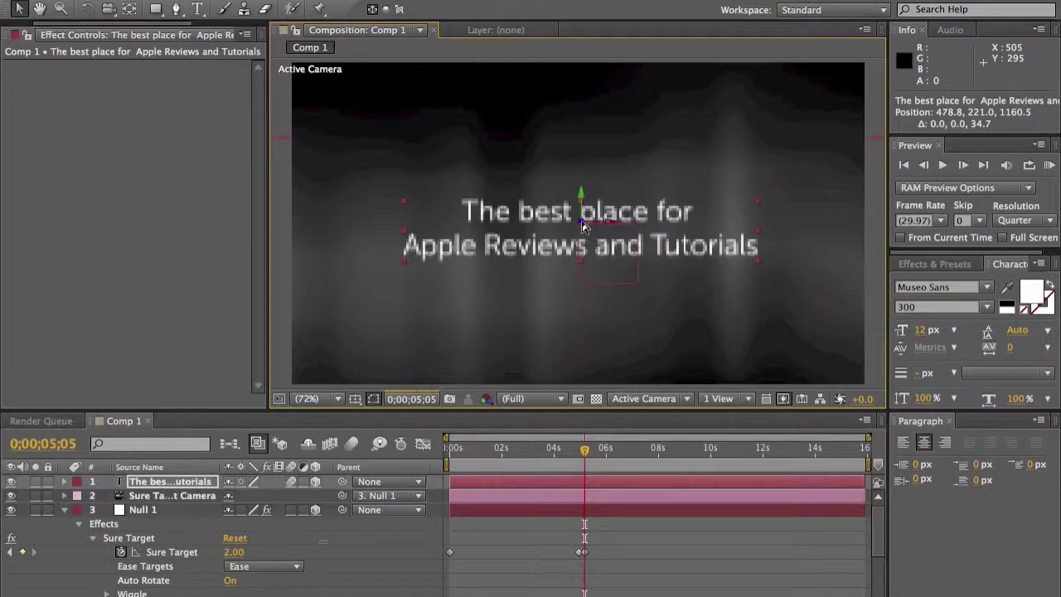
pyautogui.moveTo(584, 225); pyautogui.dragTo(583, 548)
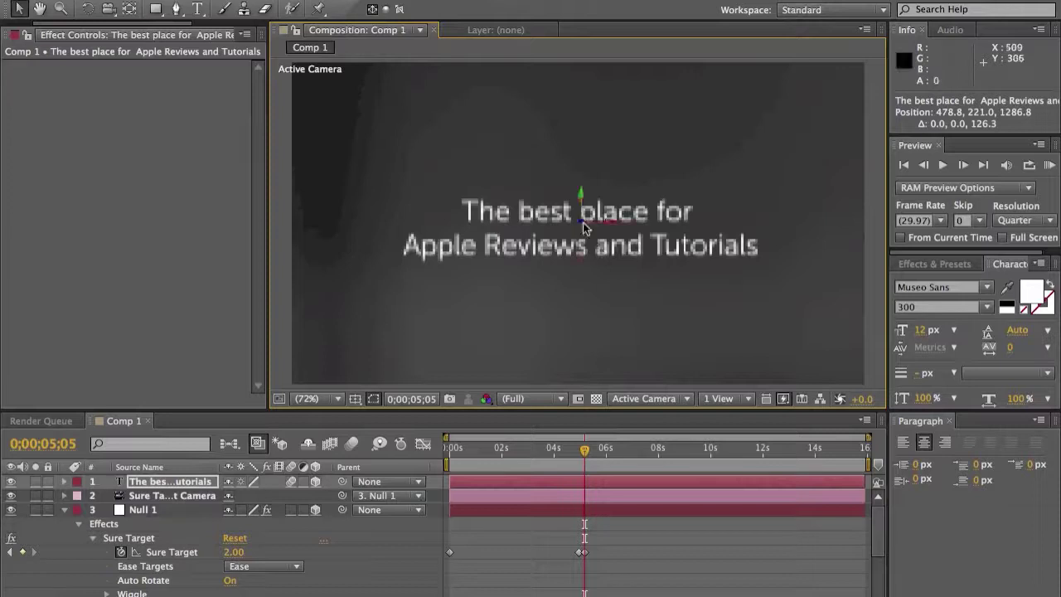
pyautogui.moveTo(581, 593)
pyautogui.moveTo(581, 221); pyautogui.dragTo(580, 228)
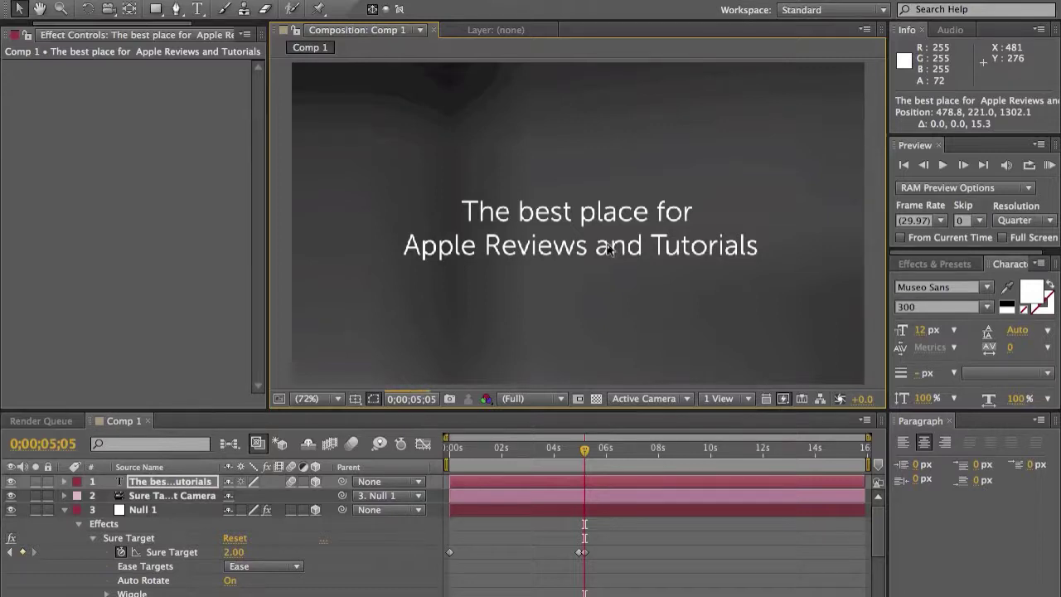
# Step: Move the tagline up to about X 448.1, Y -104.6 and scale it to about 537%
pyautogui.hotkey('ctrl', 'shift', 'h')
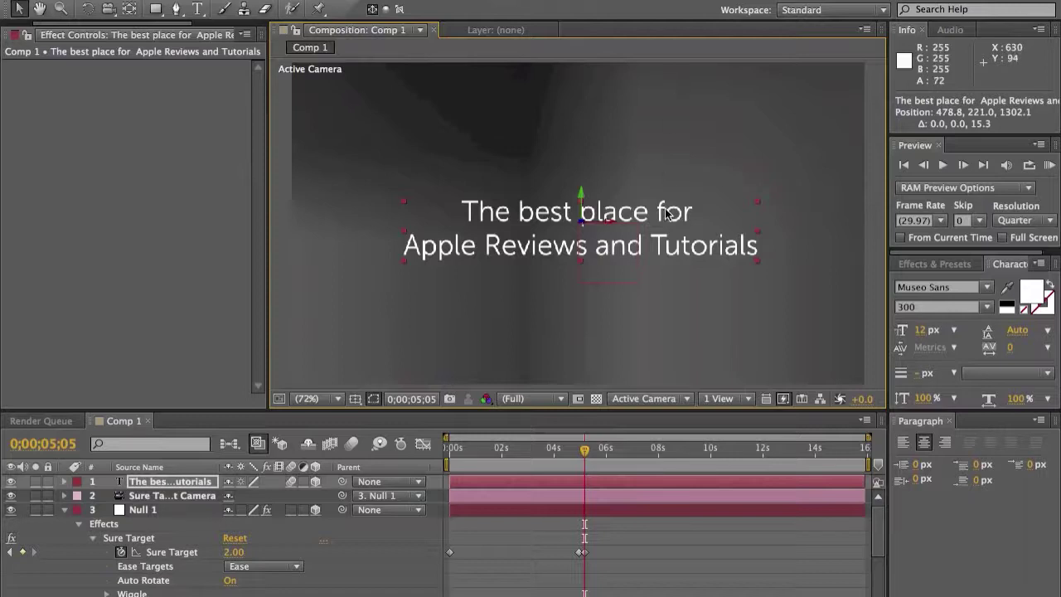
pyautogui.moveTo(670, 247); pyautogui.dragTo(651, 49)
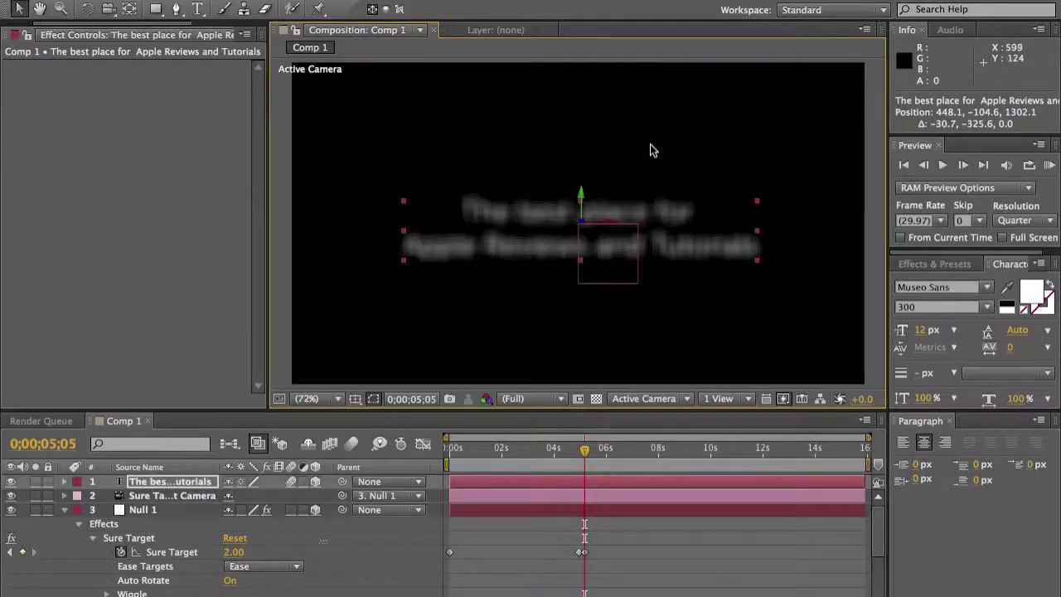
pyautogui.press('super+shift+h')
pyautogui.moveTo(350, 297); pyautogui.dragTo(249, 412)
pyautogui.press('super+shift+h')
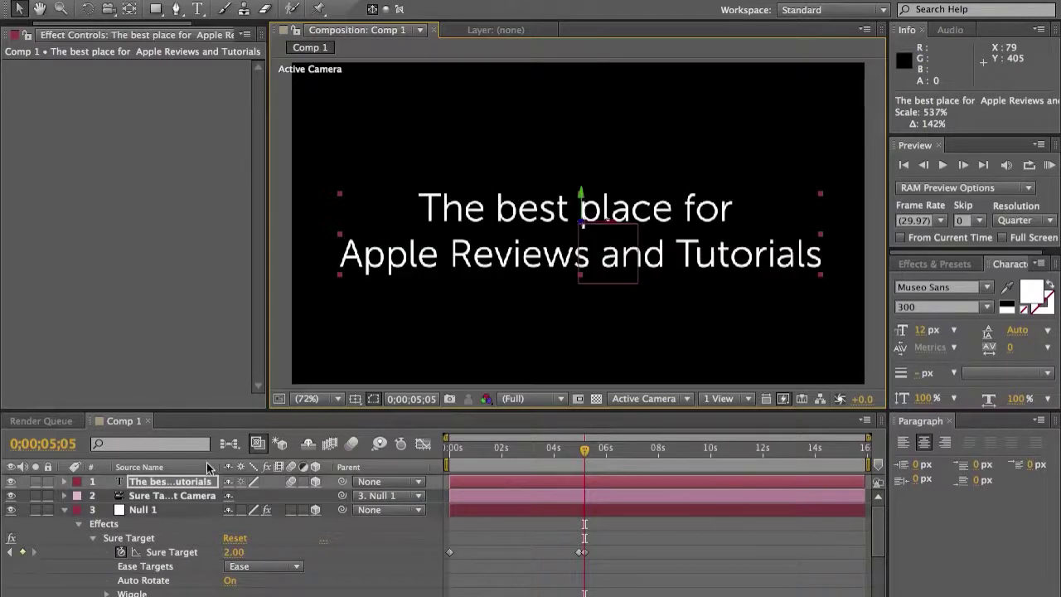
# Step: Reveal the tagline layer's rotation properties and set its Y Rotation to -90°
pyautogui.click(170, 510)
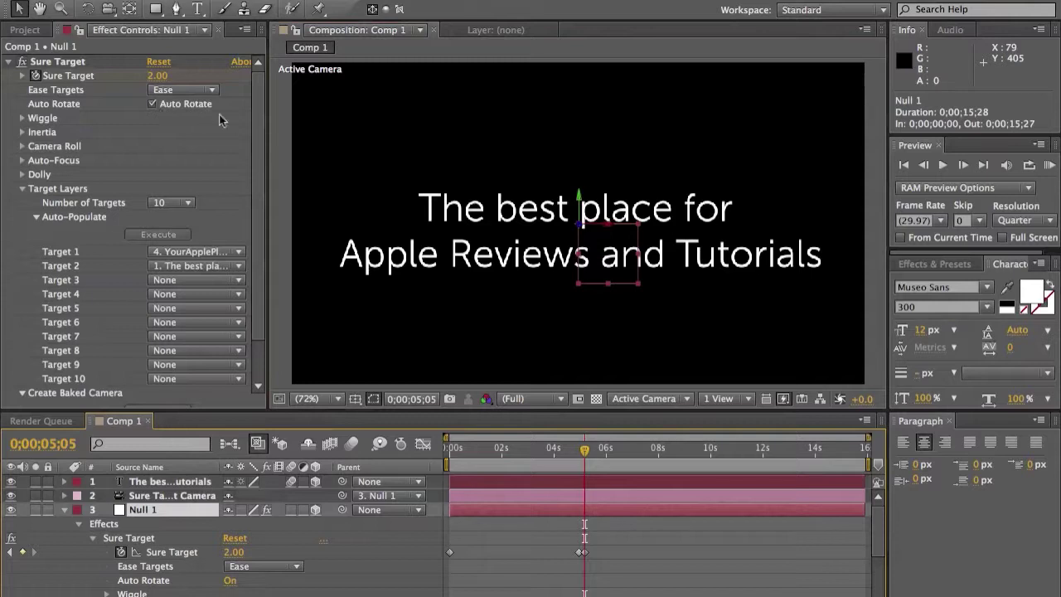
pyautogui.click(194, 481)
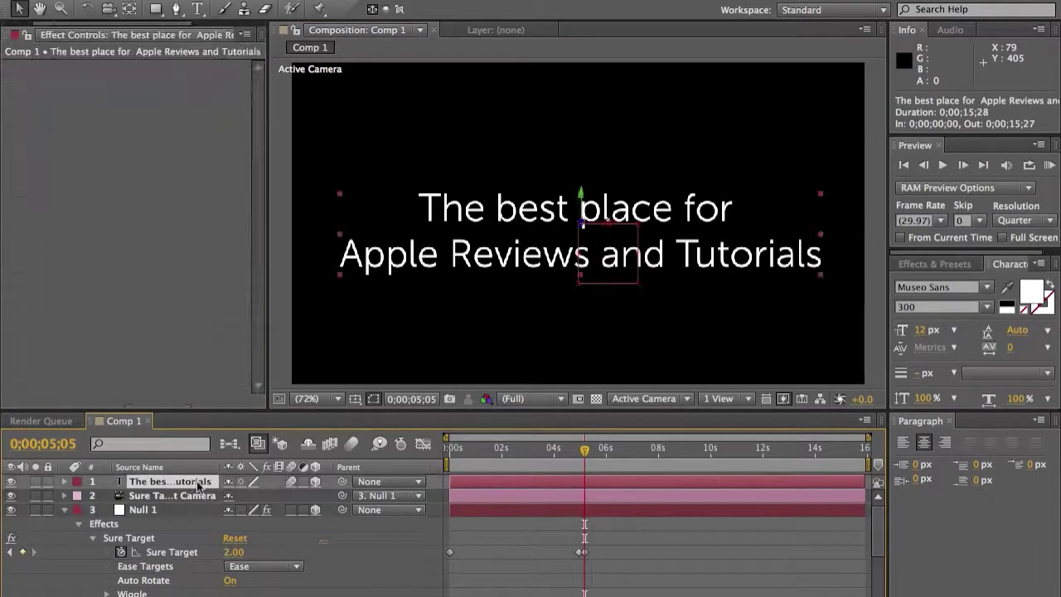
pyautogui.scroll(-1, 205, 485)
pyautogui.scroll(1, 205, 486)
pyautogui.press('r')
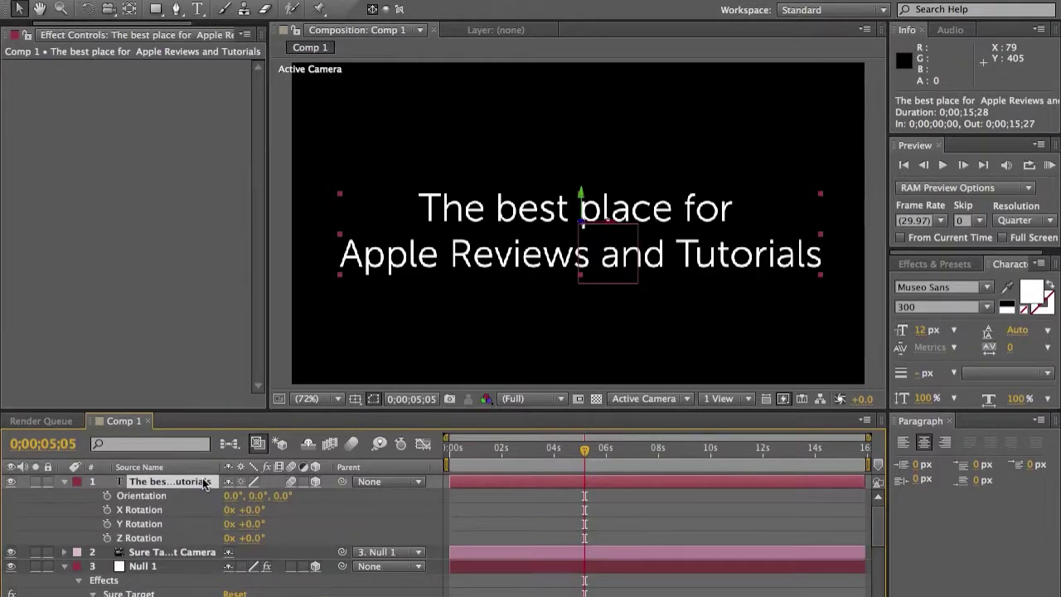
pyautogui.click(249, 524)
pyautogui.write('-90')
pyautogui.press('Return')
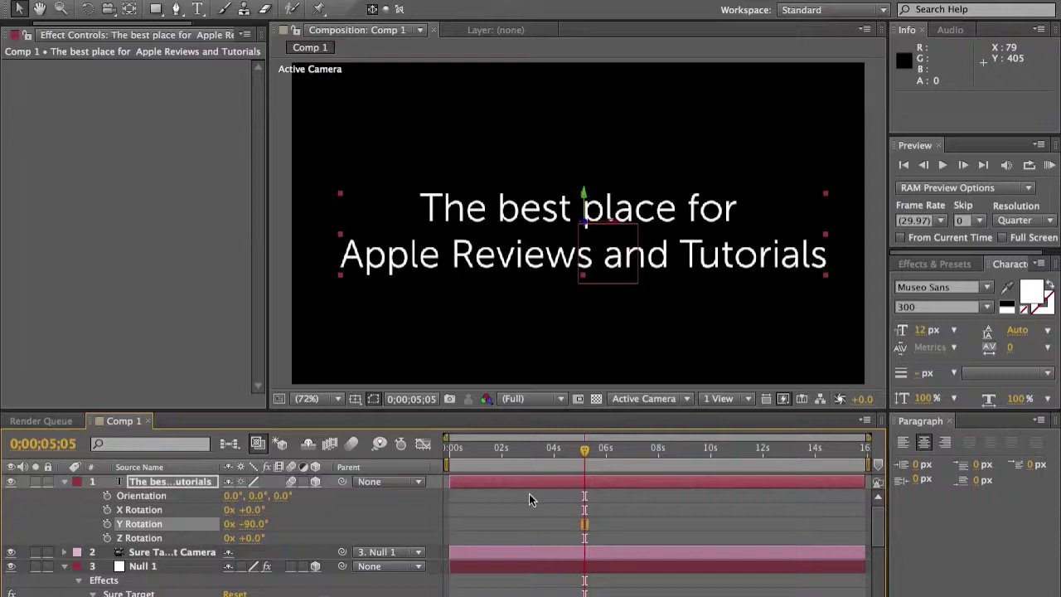
# Step: Render a RAM preview of the camera move from the title to the tagline and stop playback
pyautogui.click(1050, 165)
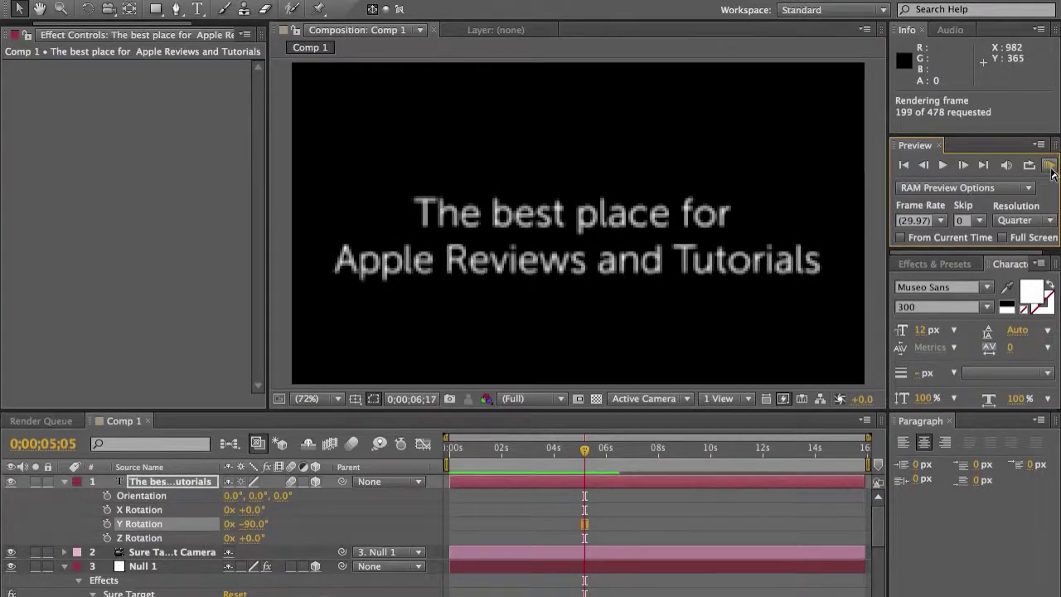
pyautogui.click(1050, 166)
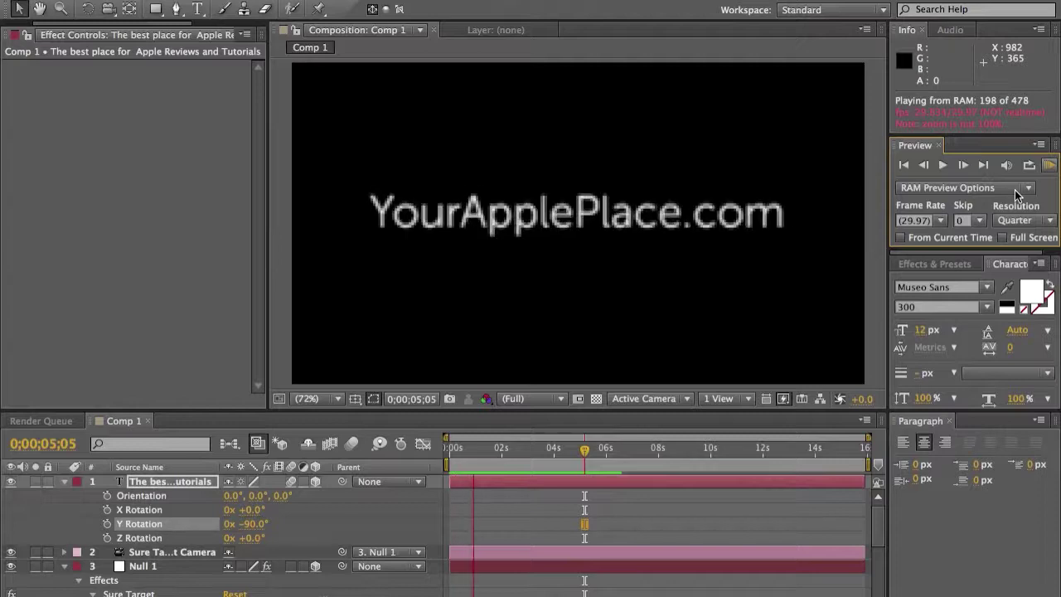
pyautogui.press('space')
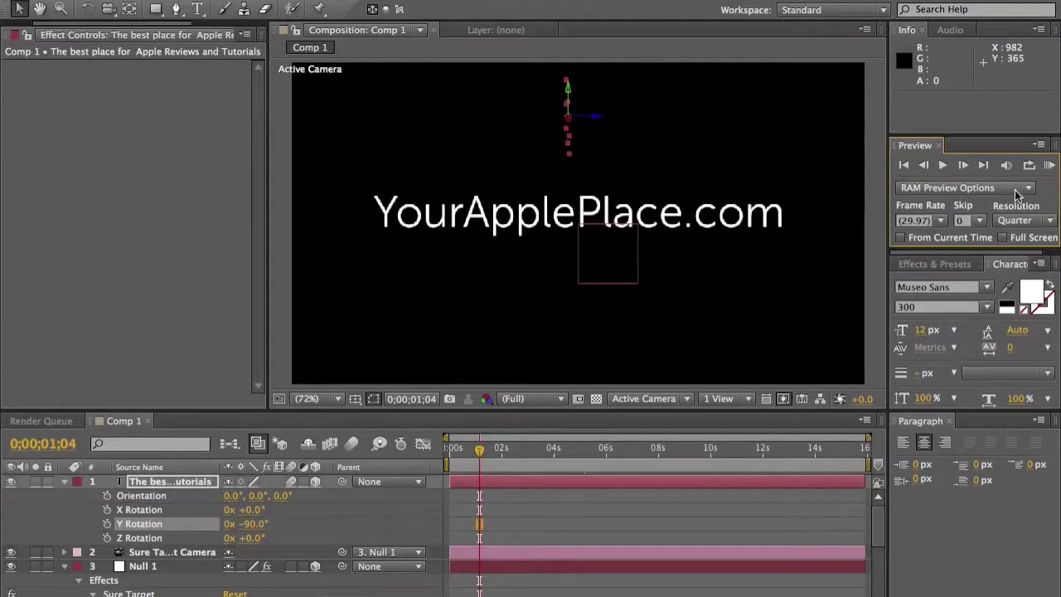